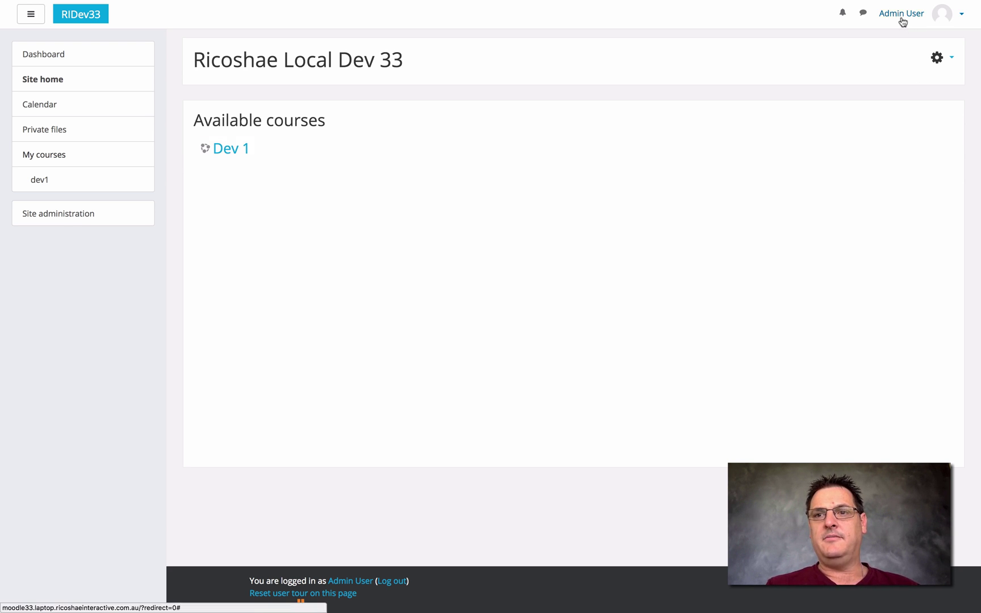
- Open the Install plugins page from Site administration's Plugins tab
{"action": "left_click", "coordinate": [74, 212]}
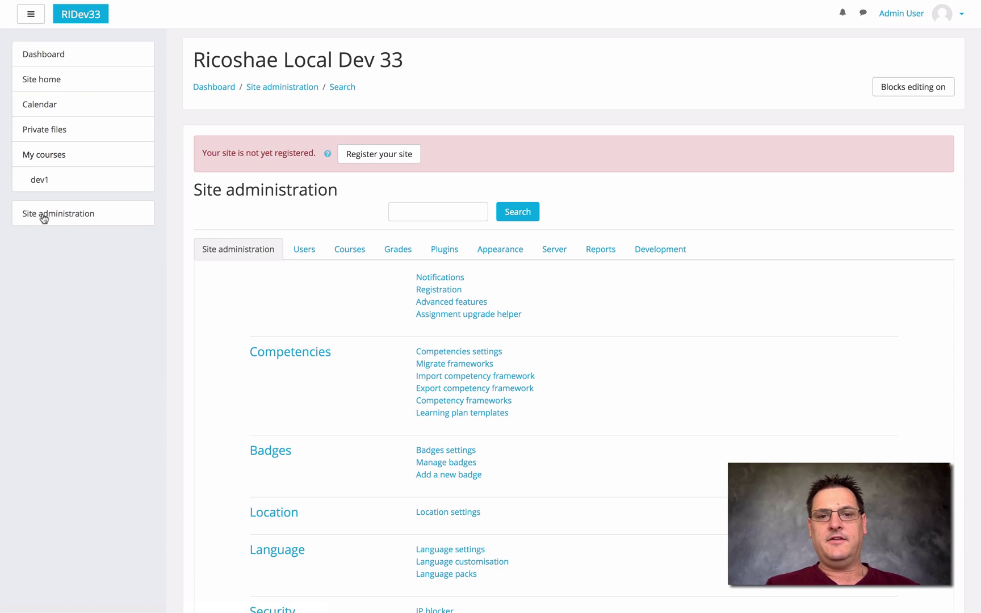
{"action": "left_click", "coordinate": [451, 253]}
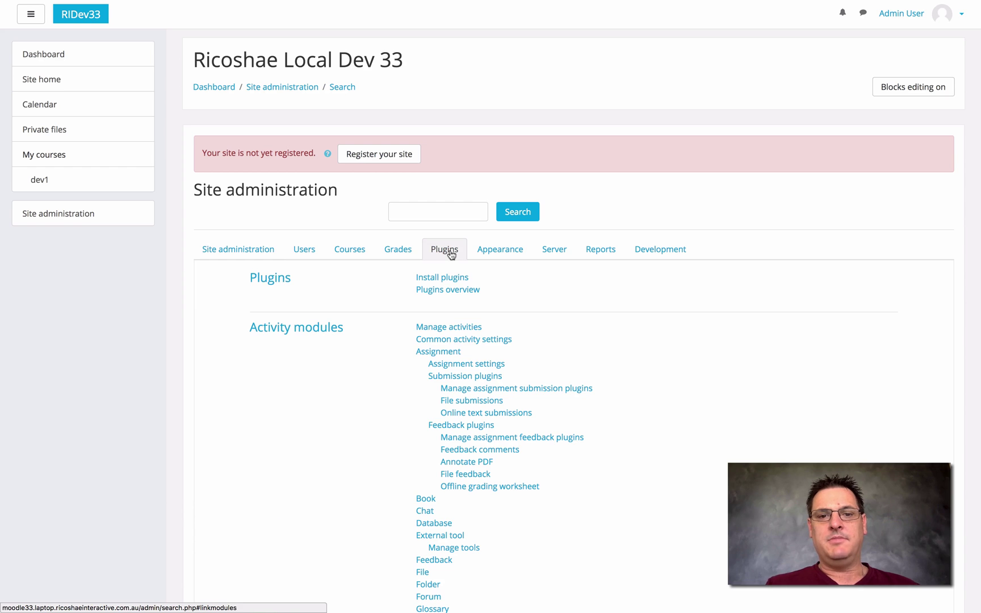
{"action": "left_click", "coordinate": [441, 278]}
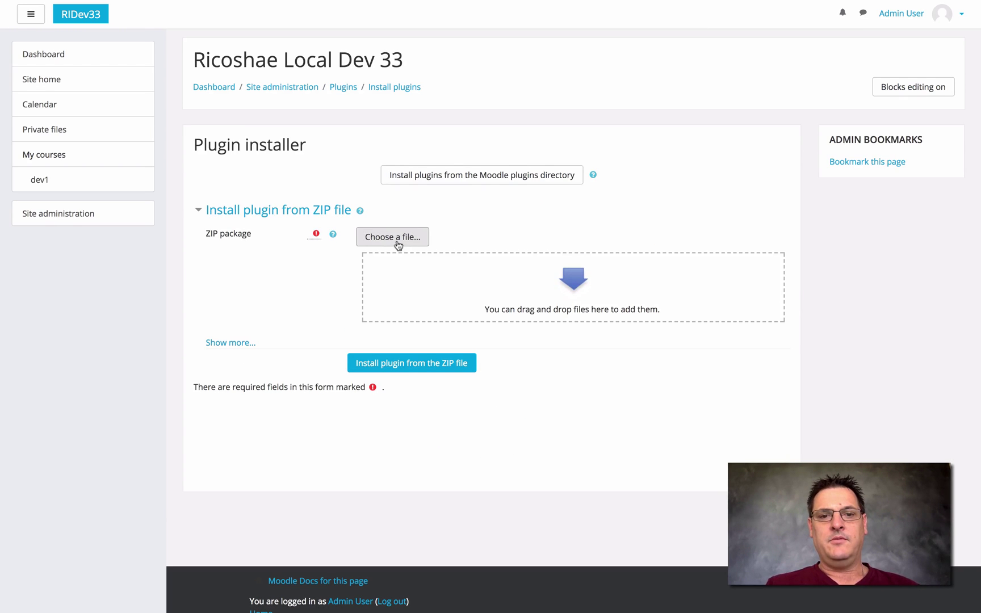
- Upload edwiser_remui_3_a60c223b5c9861ea9.zip from Downloads as the plugin ZIP package
{"action": "left_click", "coordinate": [394, 240]}
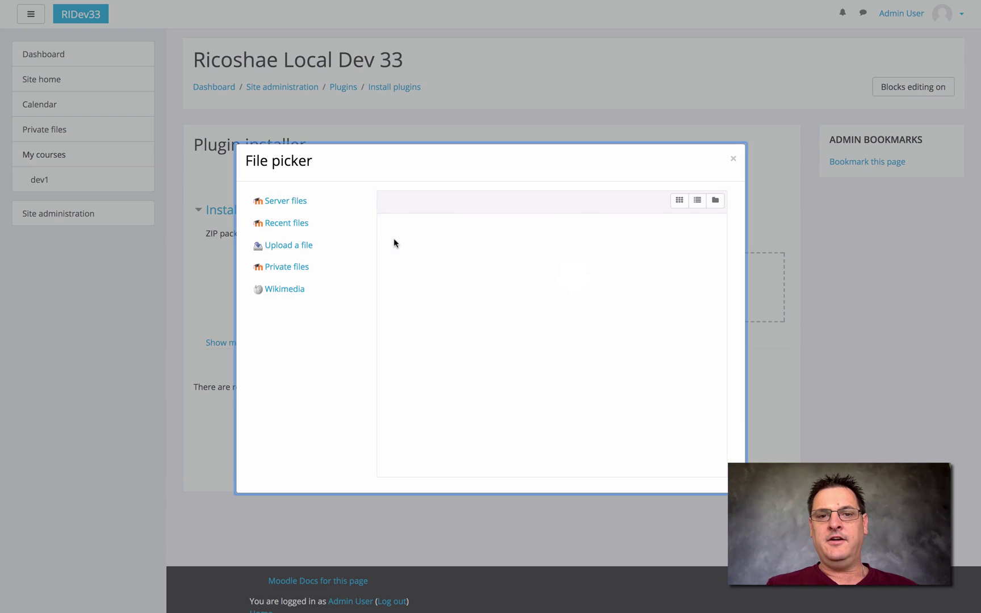
{"action": "left_click", "coordinate": [311, 246]}
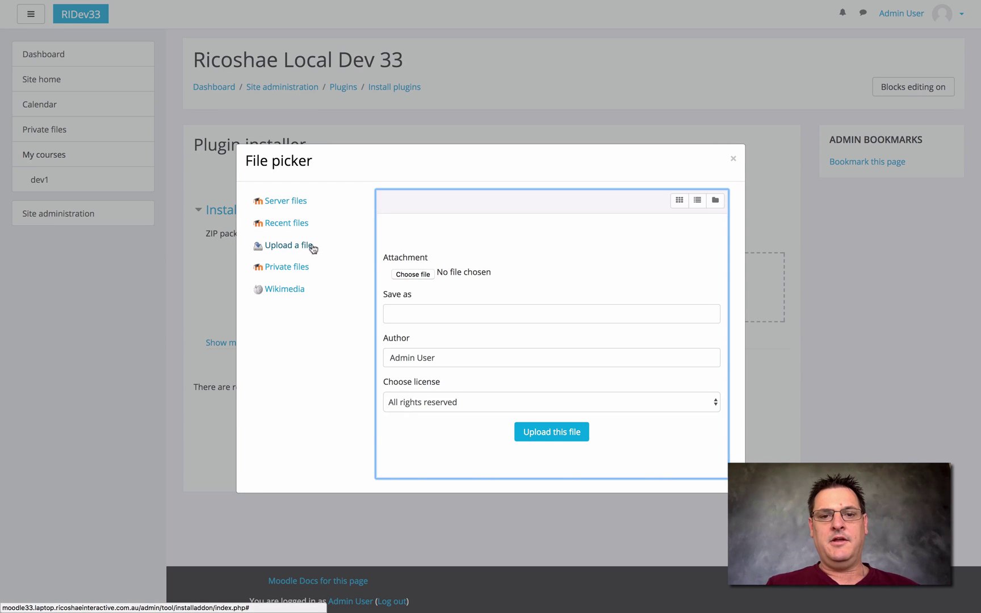
{"action": "left_click", "coordinate": [422, 274]}
{"action": "left_click", "coordinate": [266, 146]}
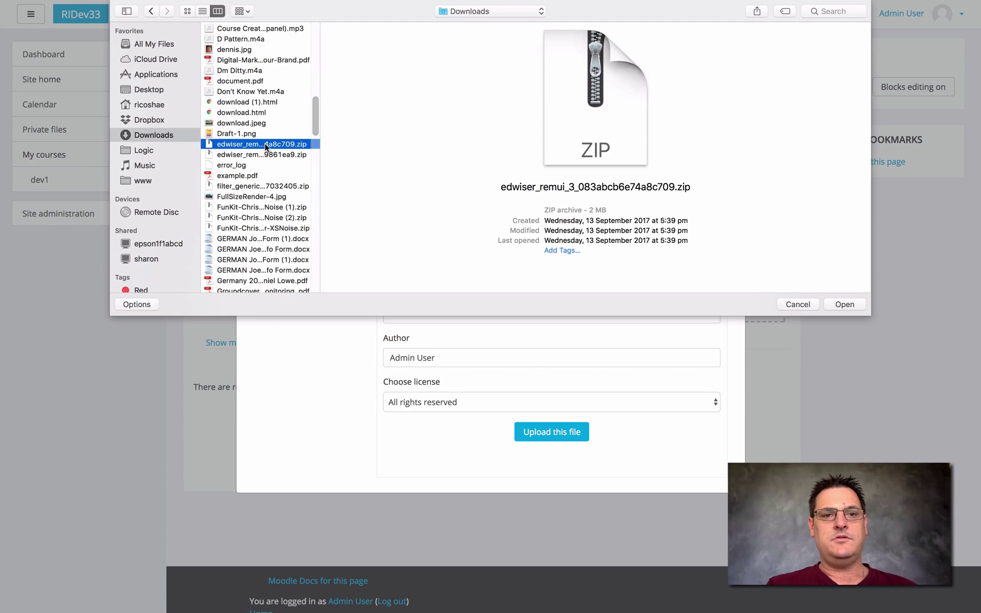
{"action": "left_click", "coordinate": [271, 155]}
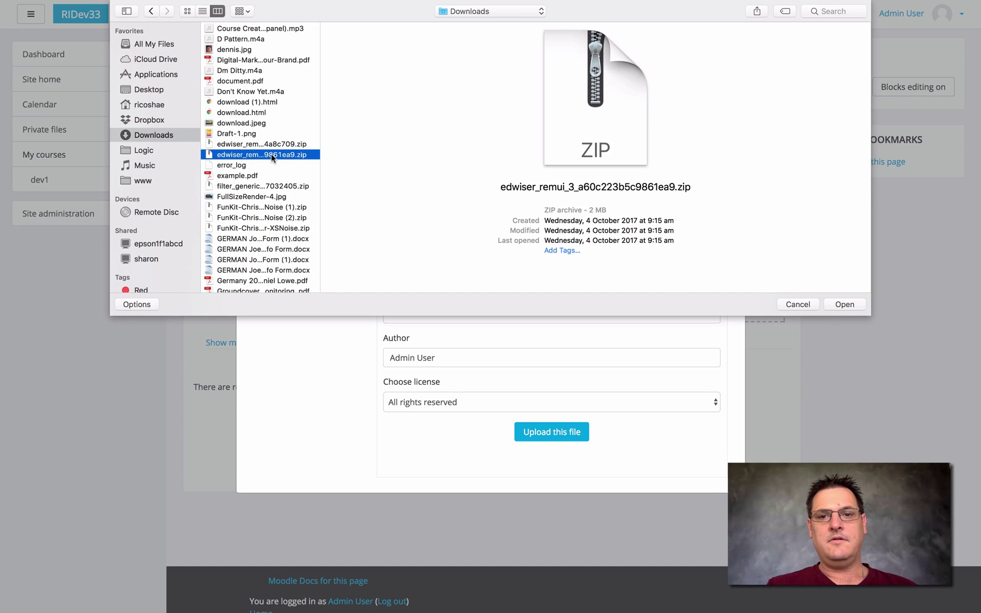
{"action": "double_click", "coordinate": [271, 155]}
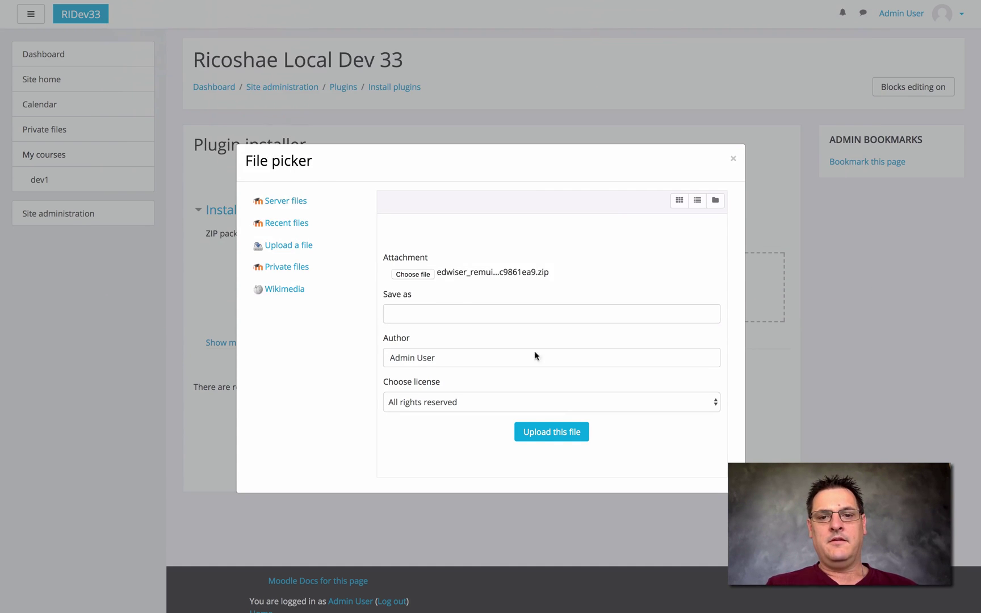
{"action": "left_click", "coordinate": [547, 433]}
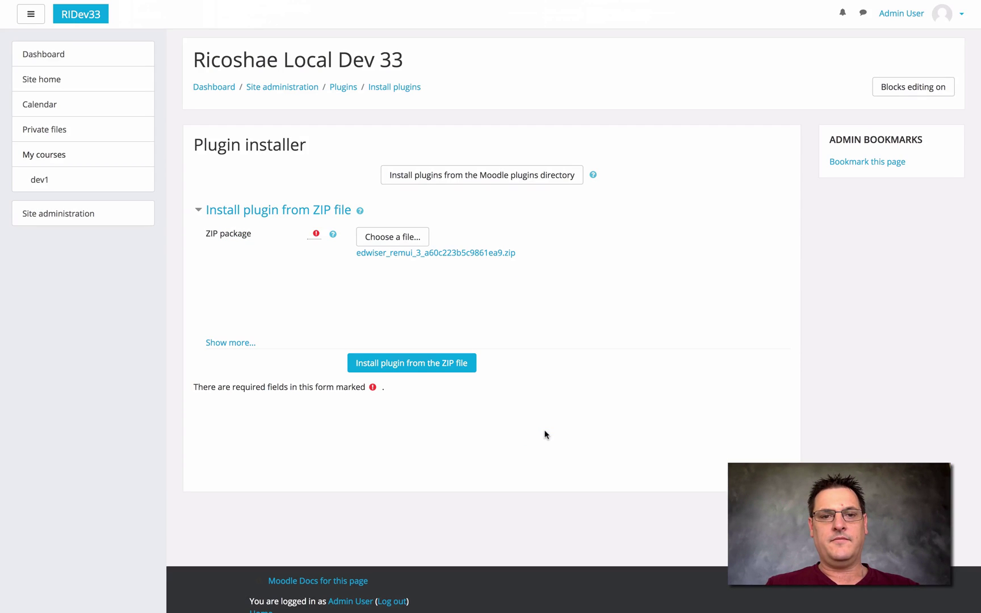
- Install the RemUI ZIP, pass validation, and upgrade the Moodle database to add theme_remui
{"action": "left_click", "coordinate": [449, 367]}
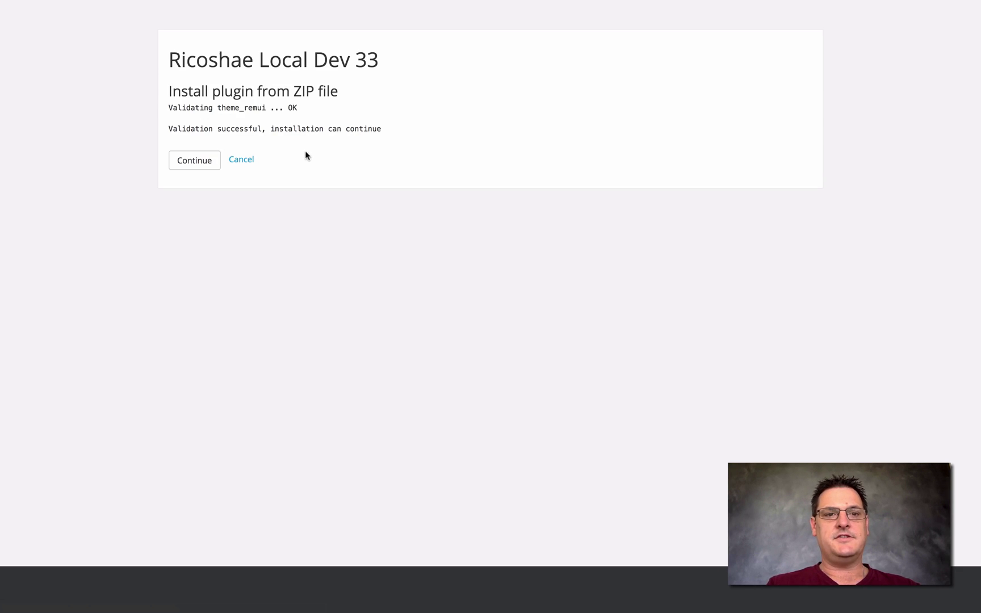
{"action": "left_click", "coordinate": [204, 163]}
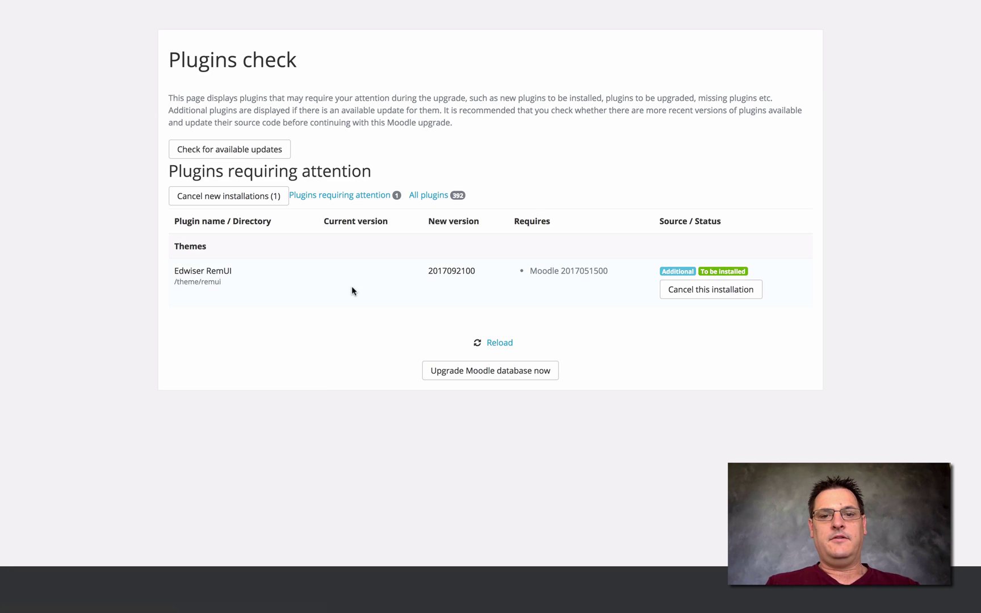
{"action": "left_click_drag", "start_coordinate": [174, 282], "coordinate": [223, 282]}
{"action": "left_click", "coordinate": [318, 293]}
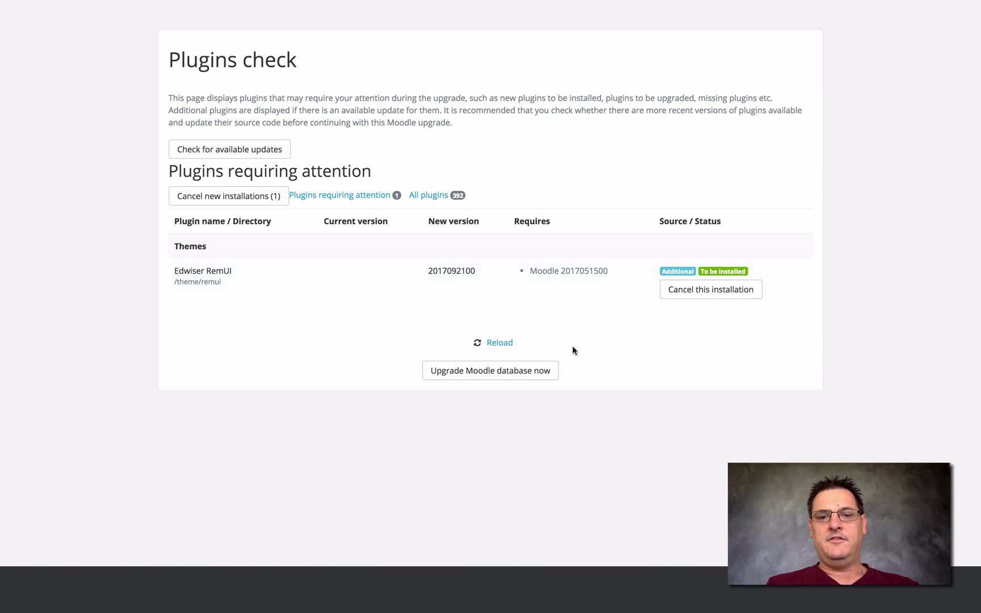
{"action": "left_click", "coordinate": [469, 379]}
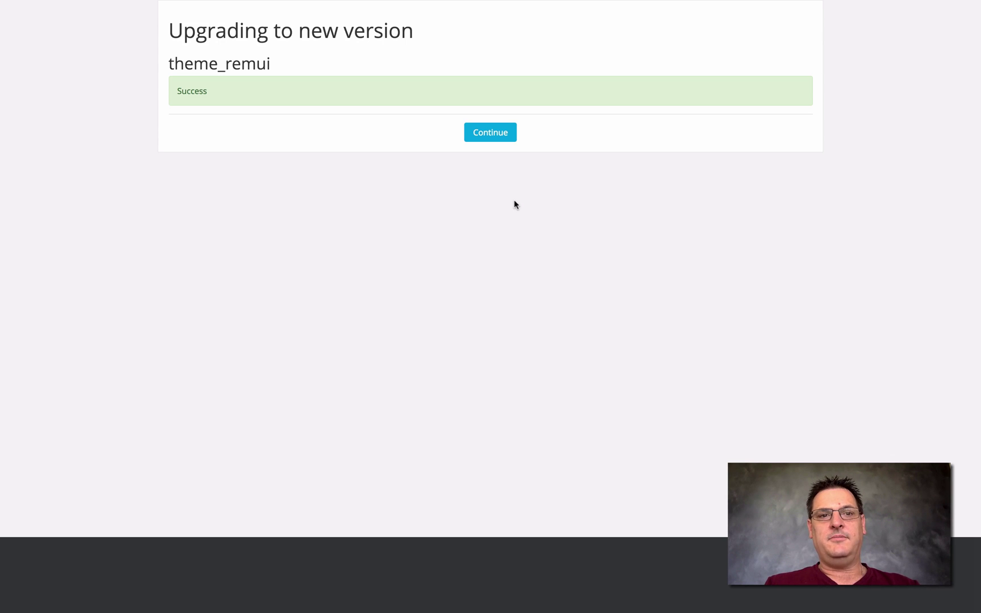
- Review the new Edwiser RemUI settings page and save it with default values
{"action": "left_click", "coordinate": [493, 135]}
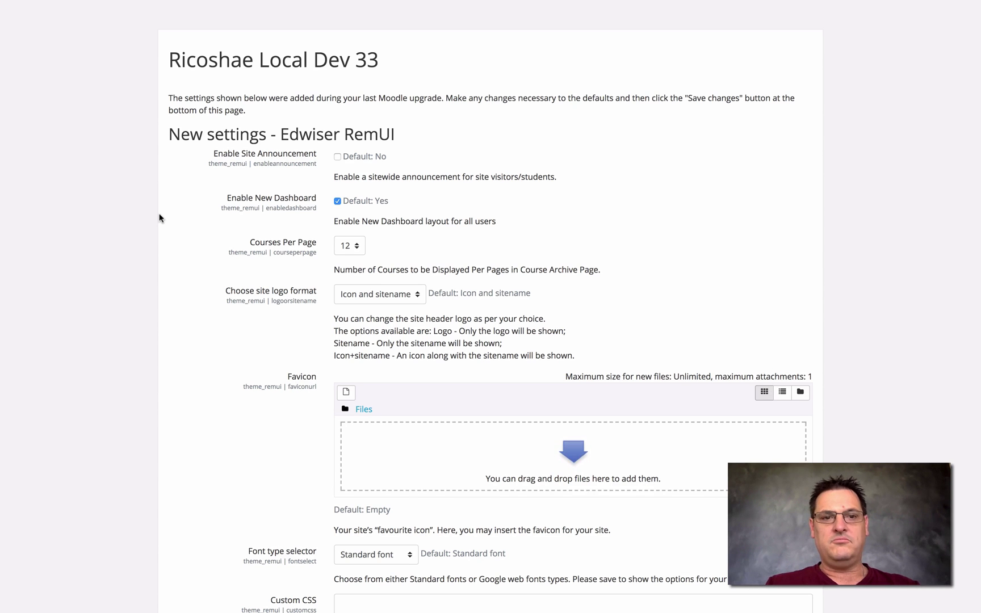
{"action": "scroll", "coordinate": [160, 218], "scroll_direction": "down", "scroll_amount": 3}
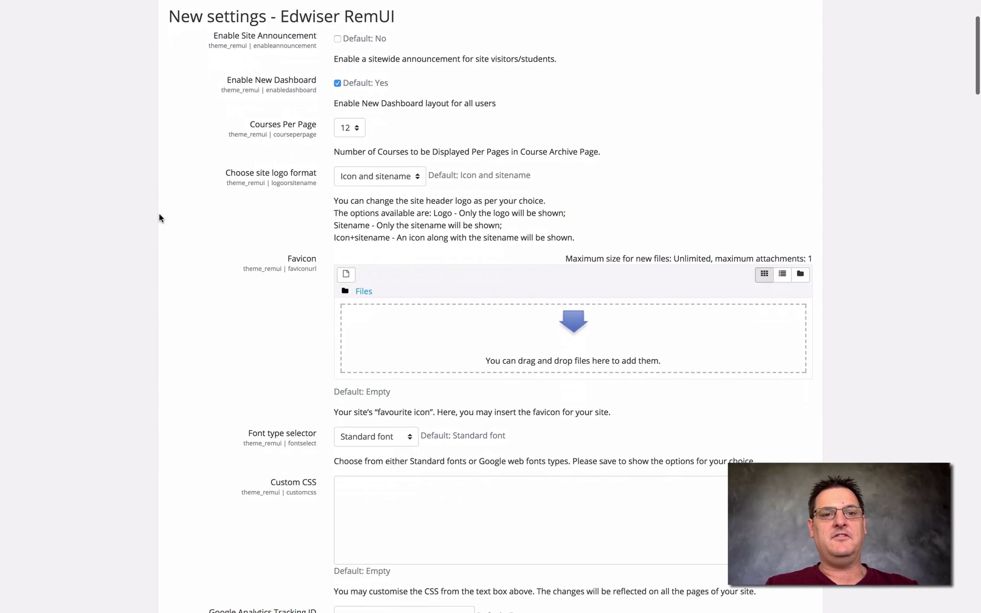
{"action": "scroll", "coordinate": [160, 218], "scroll_direction": "up", "scroll_amount": 1}
{"action": "scroll", "coordinate": [159, 218], "scroll_direction": "down", "scroll_amount": 5}
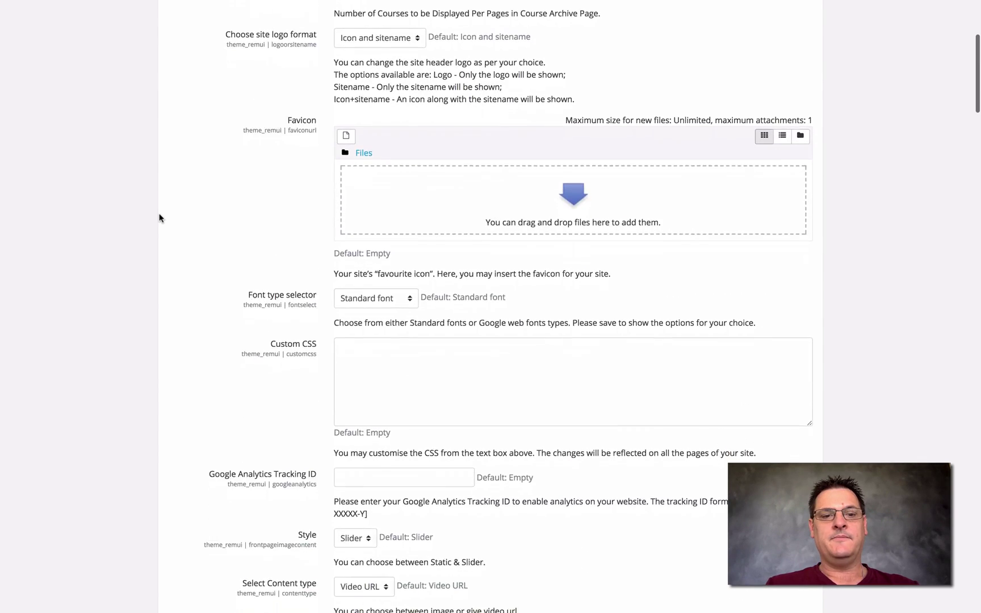
{"action": "scroll", "coordinate": [159, 218], "scroll_direction": "down", "scroll_amount": 5}
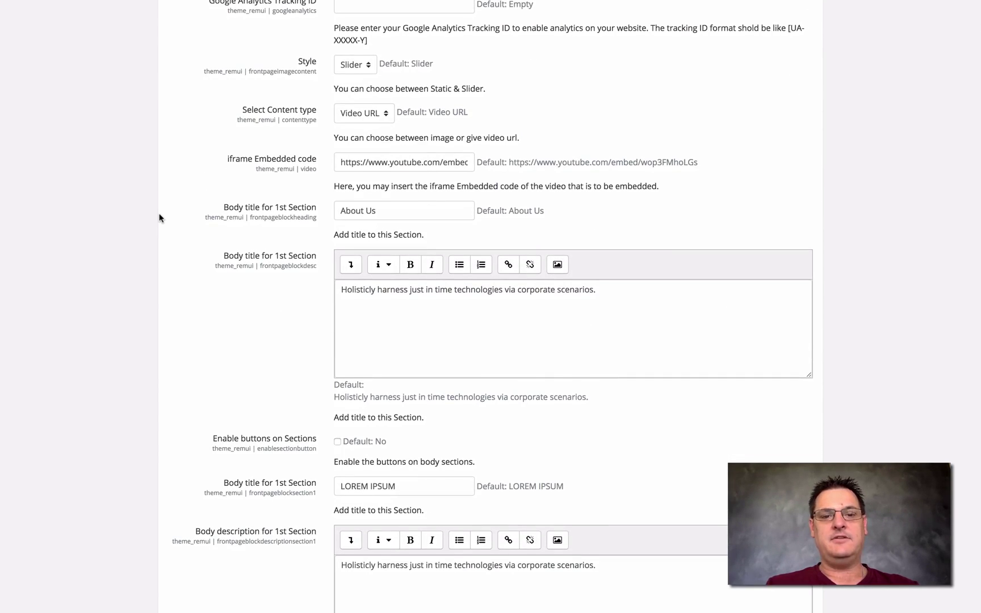
{"action": "scroll", "coordinate": [160, 218], "scroll_direction": "down", "scroll_amount": 5}
{"action": "scroll", "coordinate": [159, 218], "scroll_direction": "down", "scroll_amount": 20}
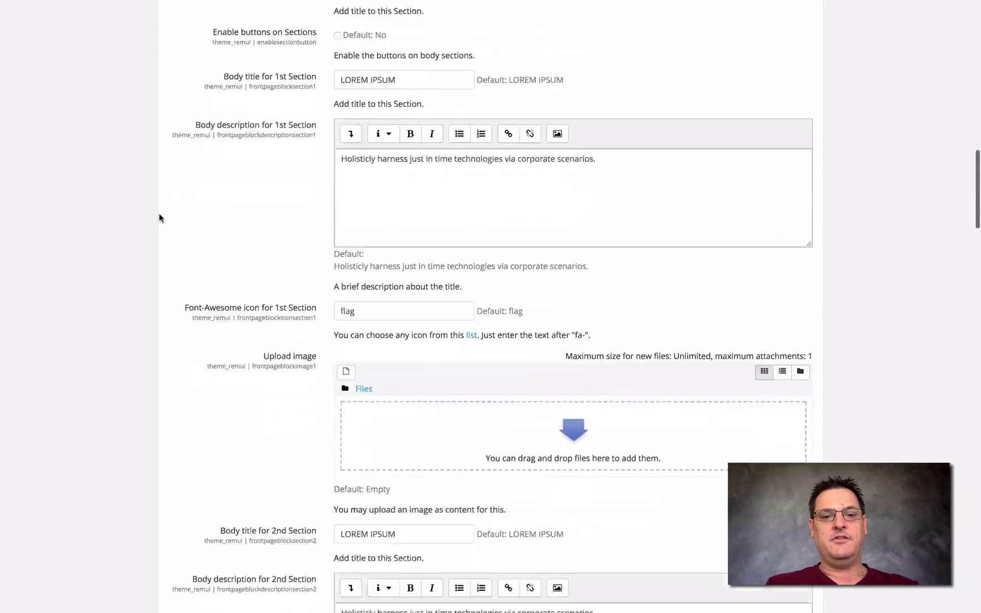
{"action": "scroll", "coordinate": [159, 218], "scroll_direction": "down", "scroll_amount": 20}
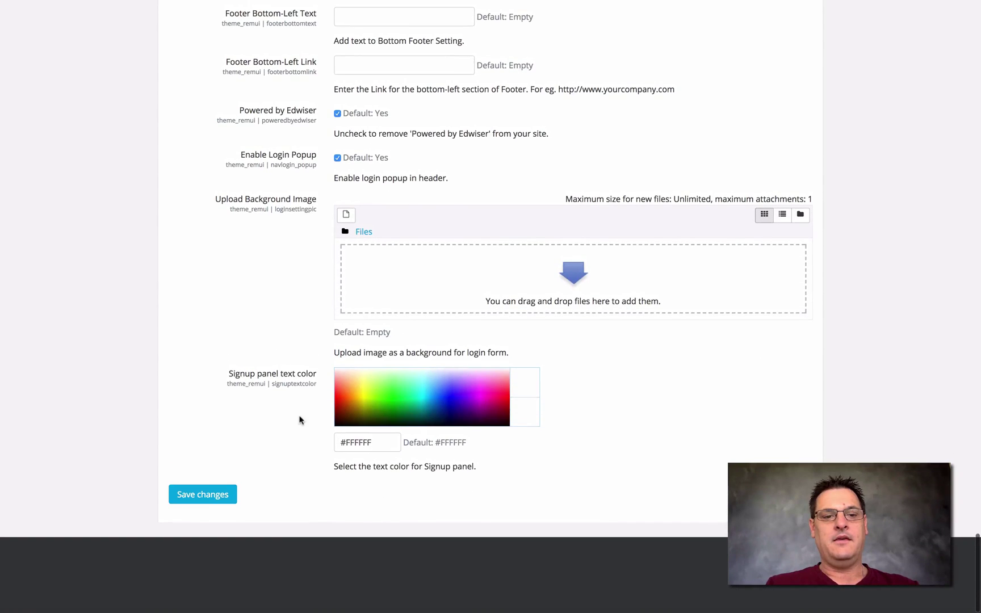
{"action": "left_click", "coordinate": [192, 499]}
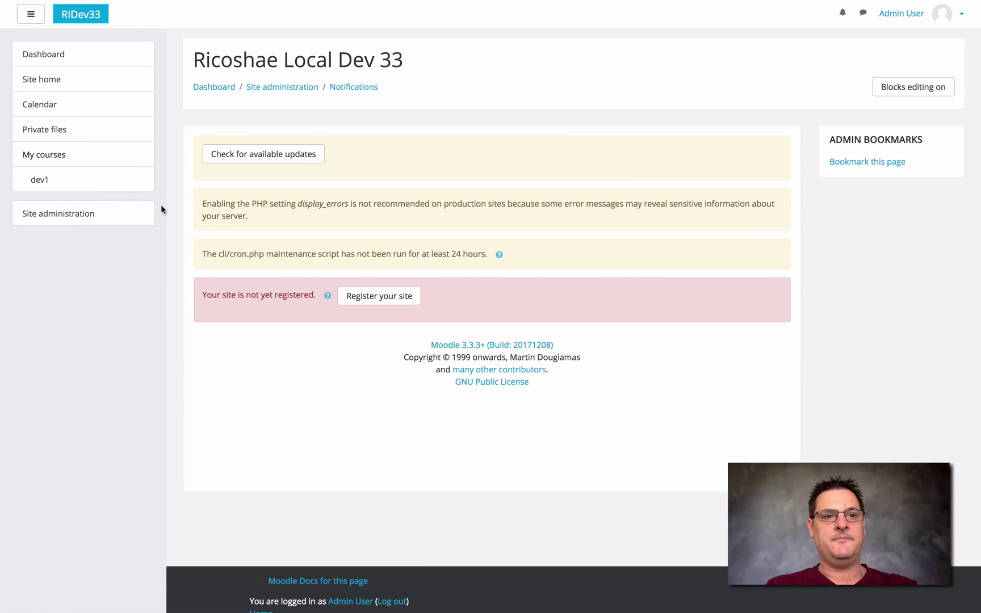
- Choose Edwiser RemUI as the Default device theme in the Theme selector
{"action": "left_click", "coordinate": [94, 212]}
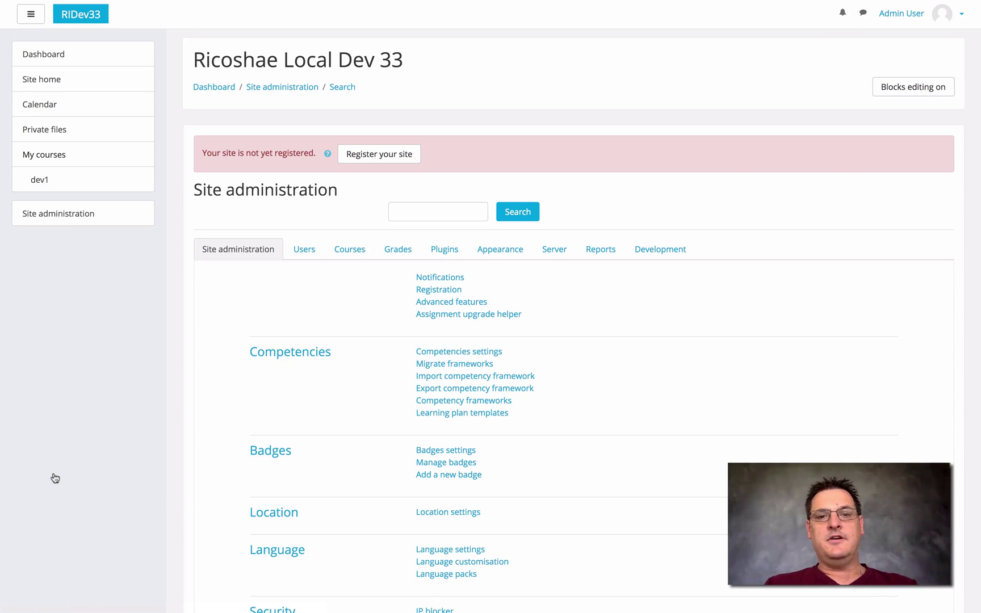
{"action": "left_click", "coordinate": [500, 254]}
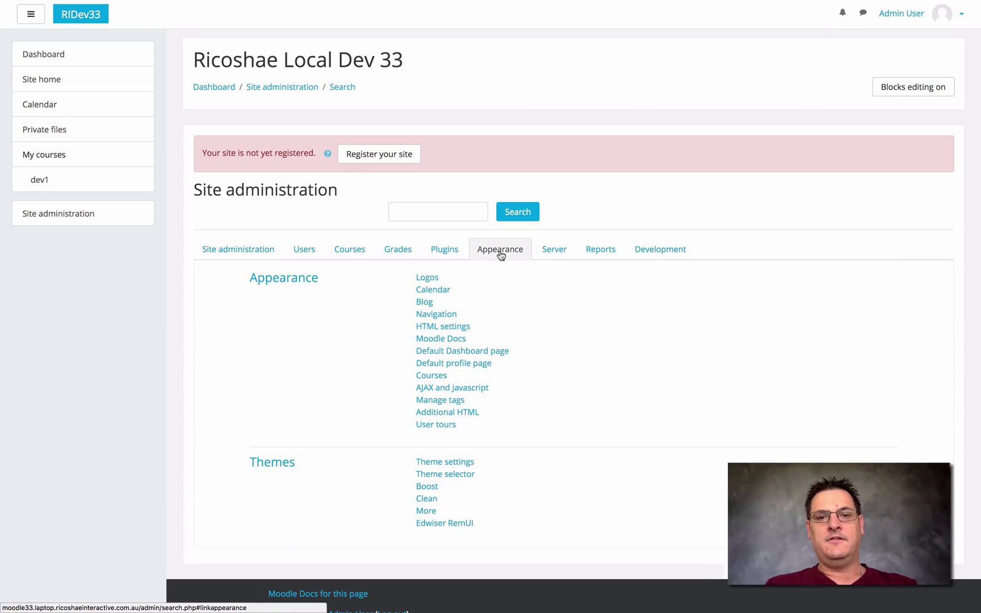
{"action": "left_click", "coordinate": [441, 476]}
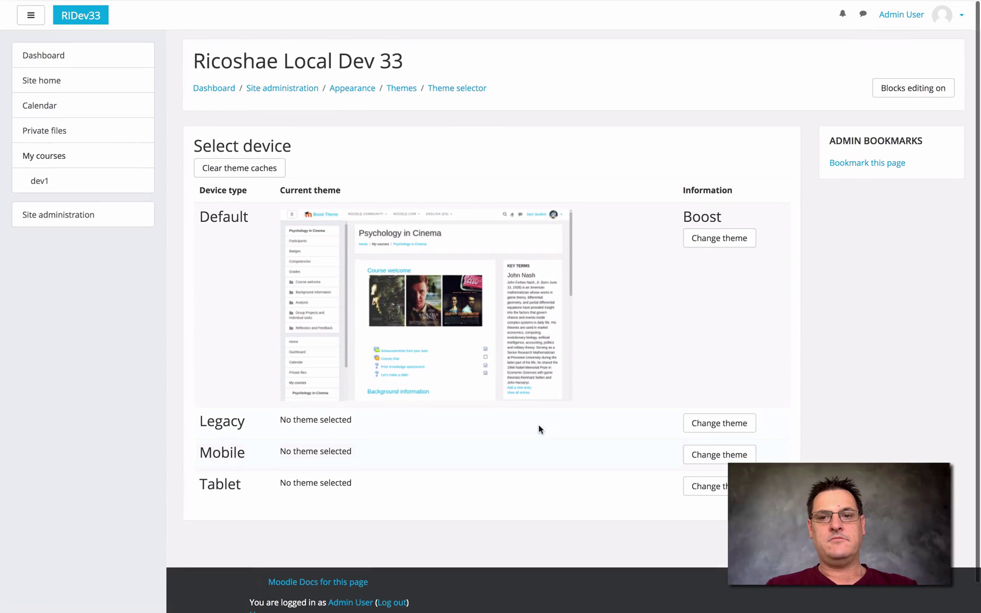
{"action": "left_click", "coordinate": [718, 240]}
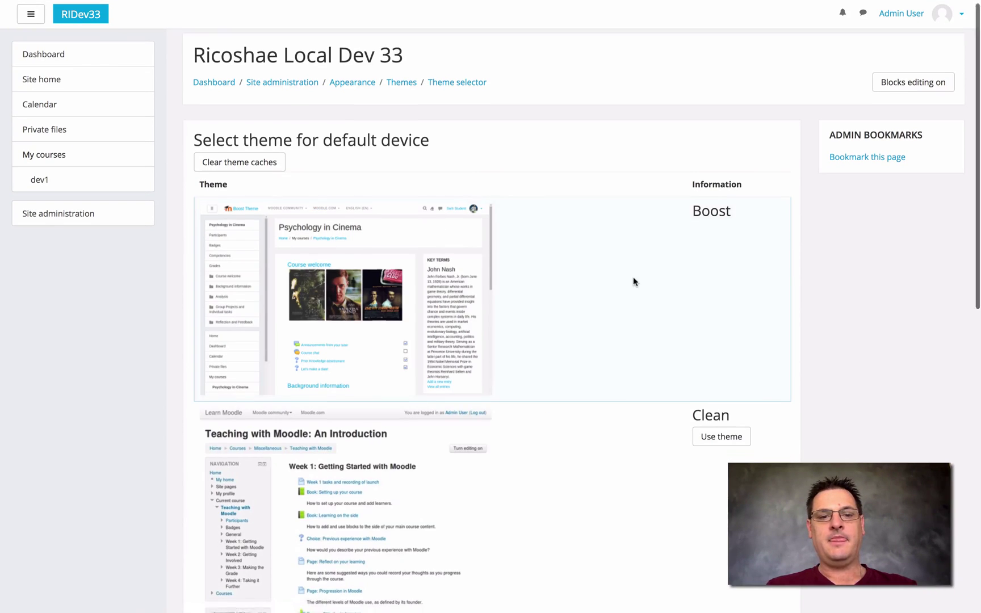
{"action": "scroll", "coordinate": [635, 281], "scroll_direction": "down", "scroll_amount": 4}
{"action": "scroll", "coordinate": [634, 281], "scroll_direction": "down", "scroll_amount": 7}
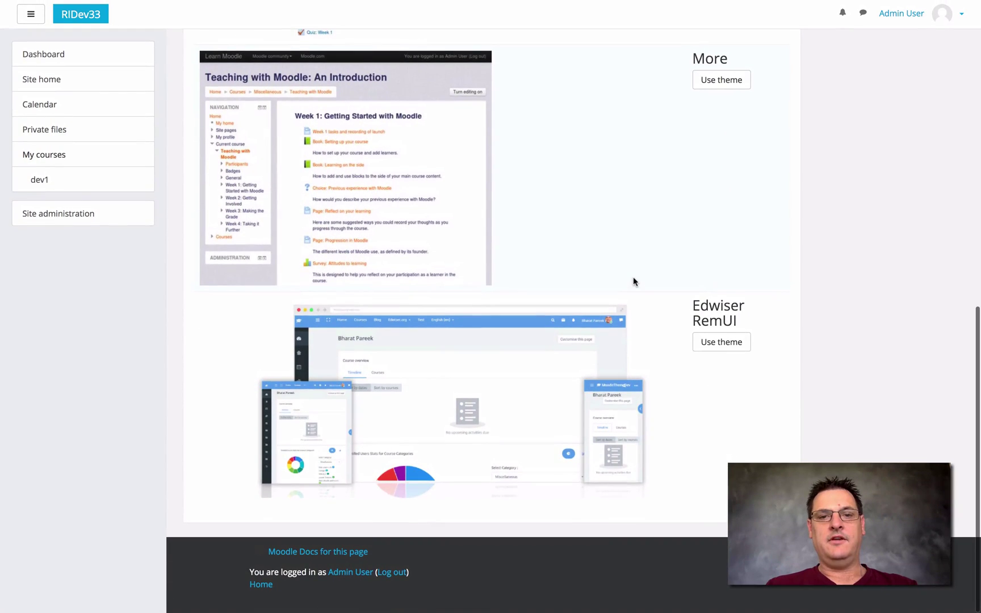
{"action": "left_click", "coordinate": [714, 348]}
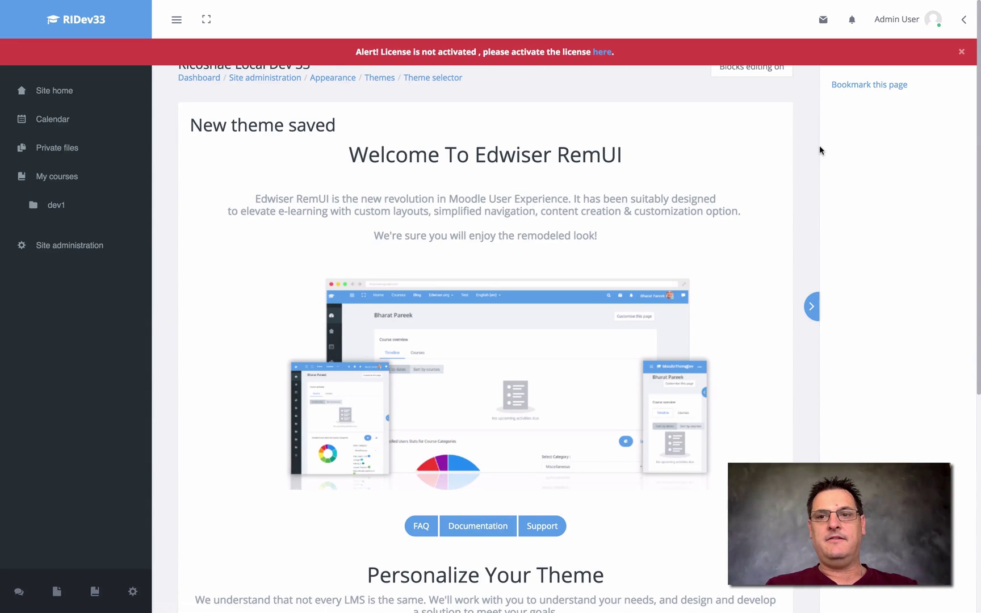
- Dismiss the licence alert and toggle the Admin bookmarks drawer closed and open
{"action": "scroll", "coordinate": [820, 145], "scroll_direction": "down", "scroll_amount": 1}
{"action": "scroll", "coordinate": [819, 145], "scroll_direction": "up", "scroll_amount": 1}
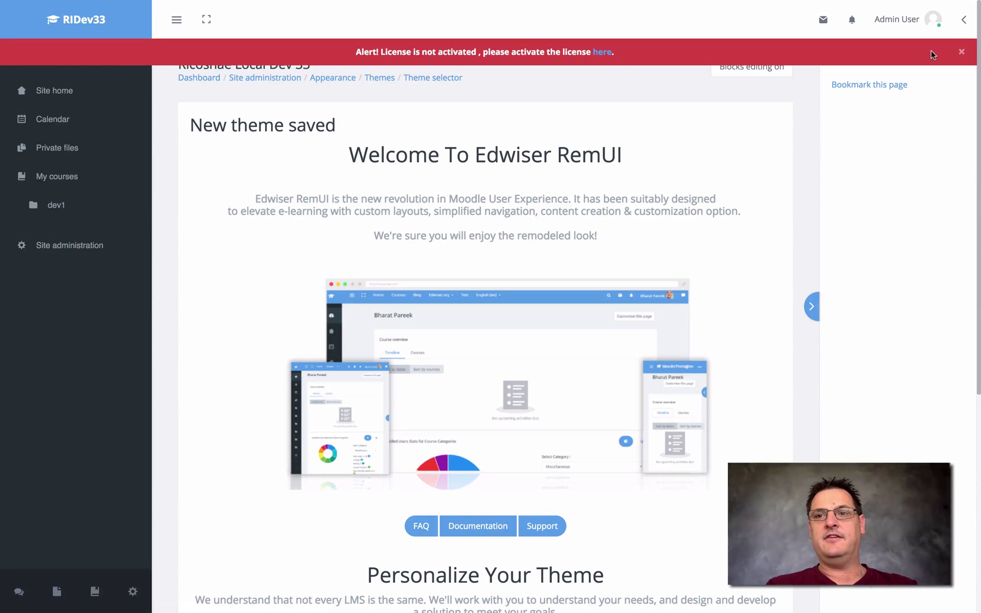
{"action": "left_click", "coordinate": [962, 52]}
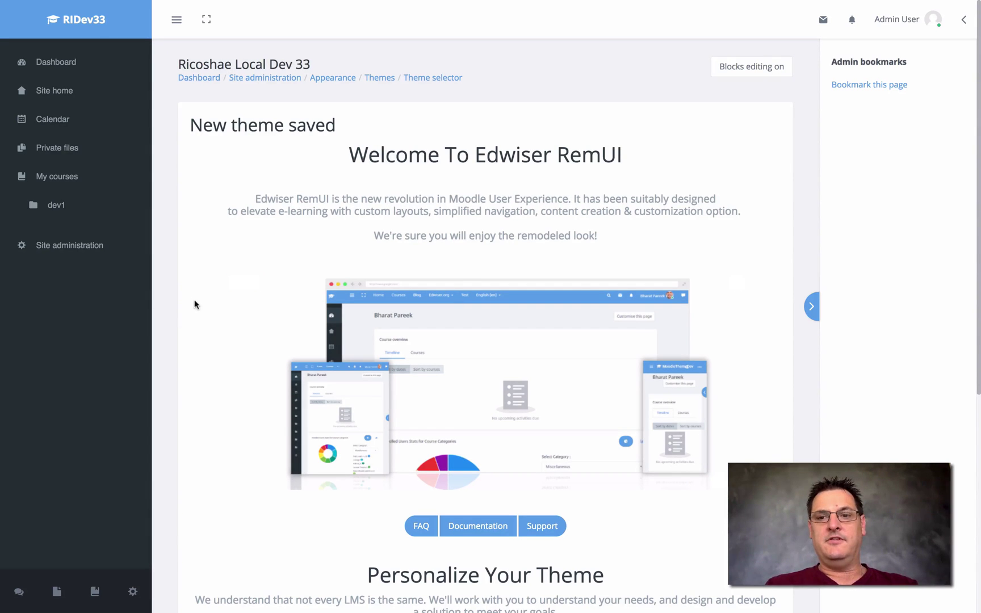
{"action": "left_click", "coordinate": [811, 307]}
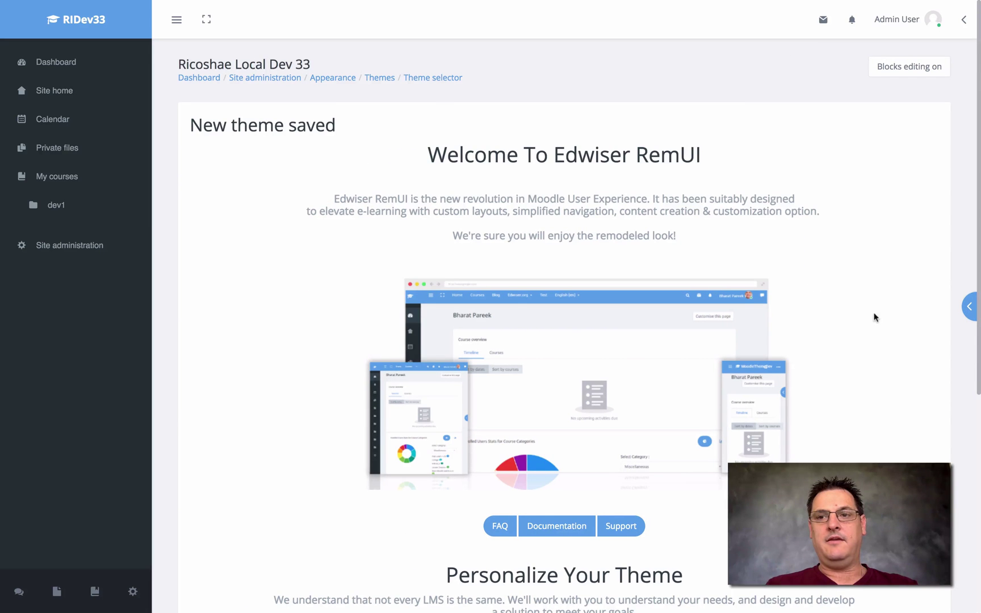
{"action": "left_click", "coordinate": [971, 309]}
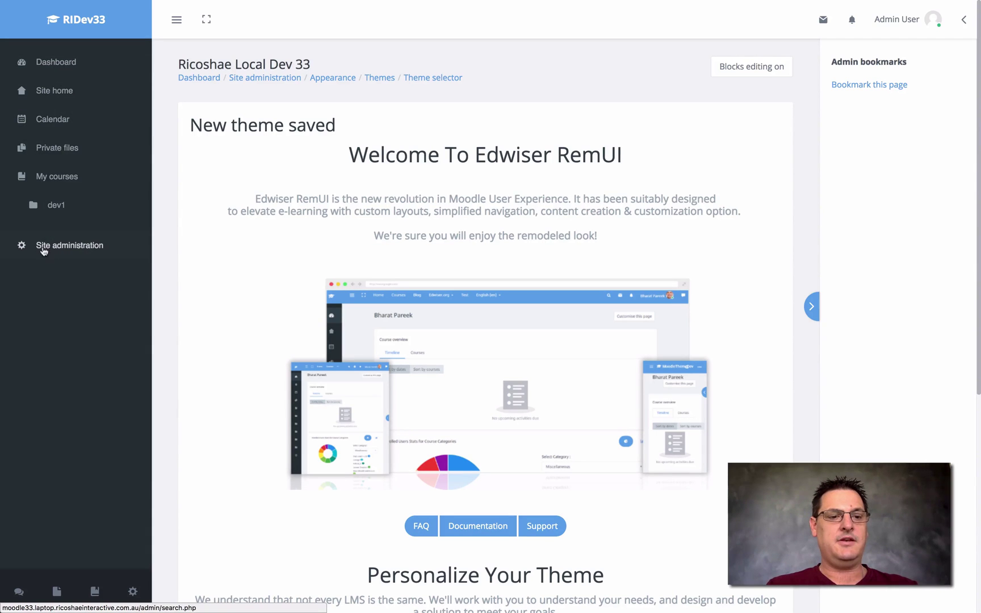
- Open the Add a new course form, dismiss the licence alert, and open the side drawer
{"action": "left_click", "coordinate": [18, 594]}
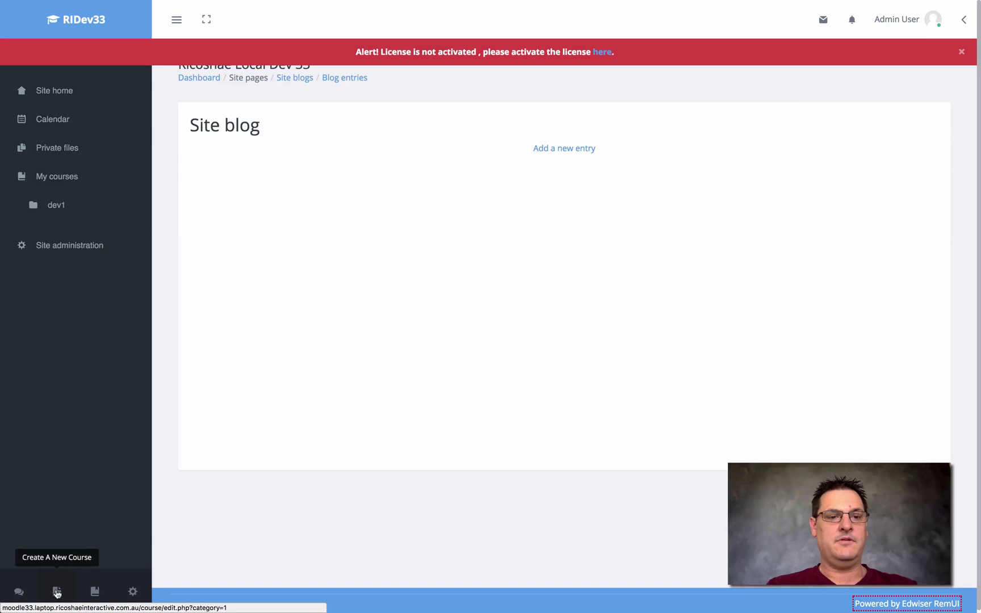
{"action": "left_click", "coordinate": [57, 592]}
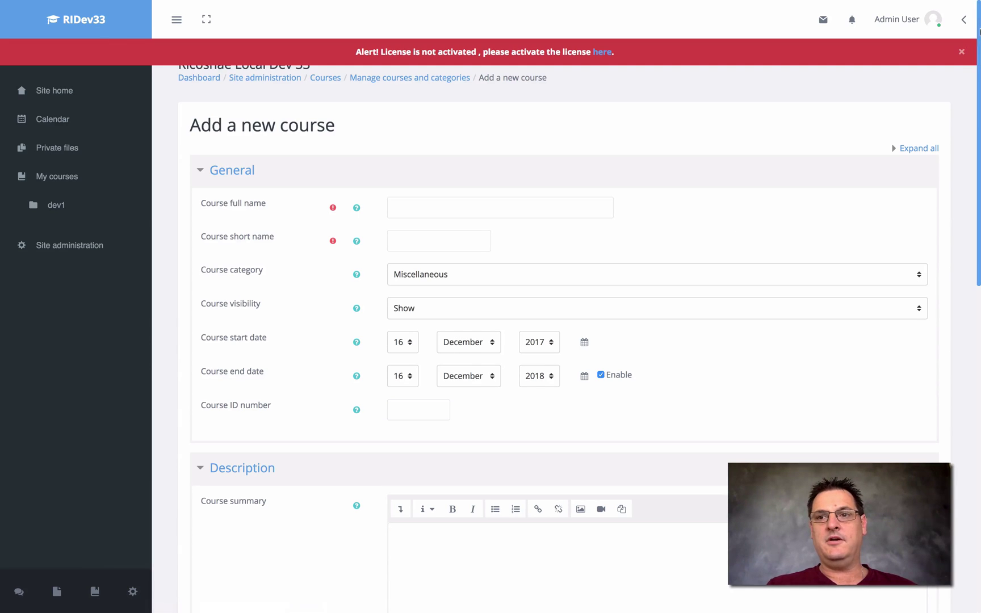
{"action": "left_click", "coordinate": [961, 52]}
{"action": "left_click", "coordinate": [965, 21]}
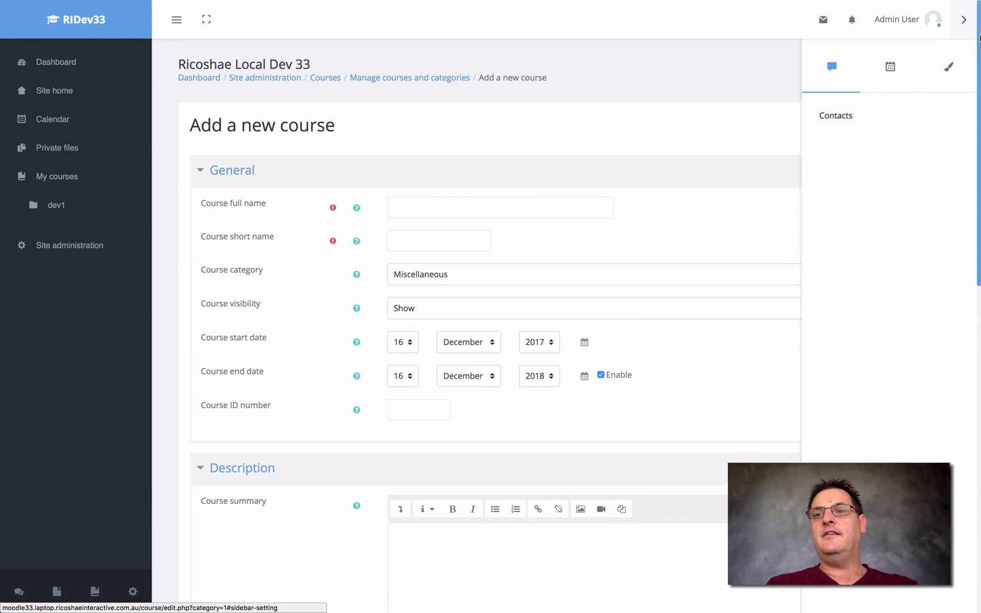
- Preview the primary, brown, cyan, green, grey and indigo site colours, then choose orange
{"action": "left_click", "coordinate": [965, 23]}
{"action": "left_click", "coordinate": [965, 22]}
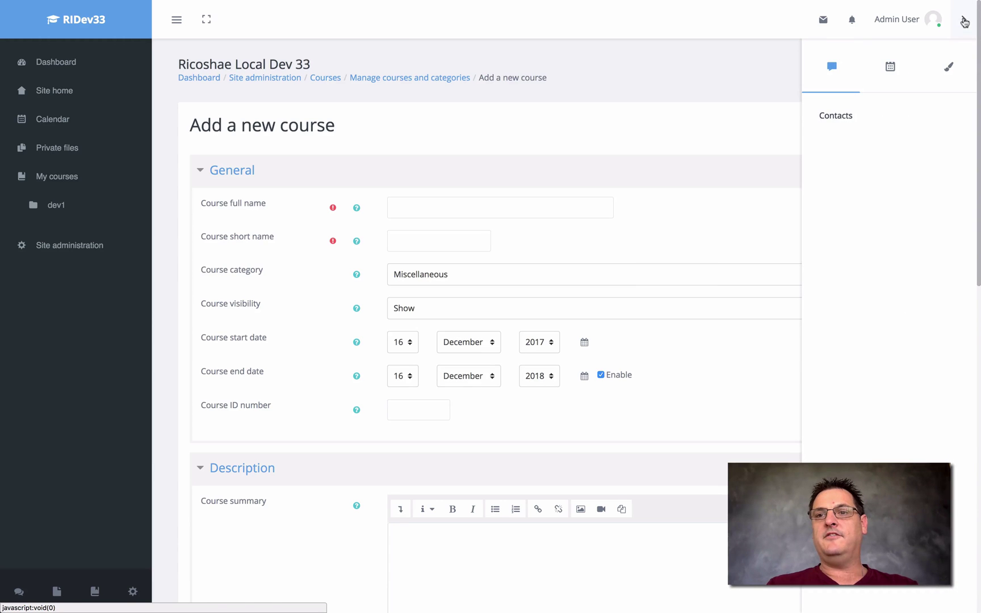
{"action": "left_click", "coordinate": [947, 72]}
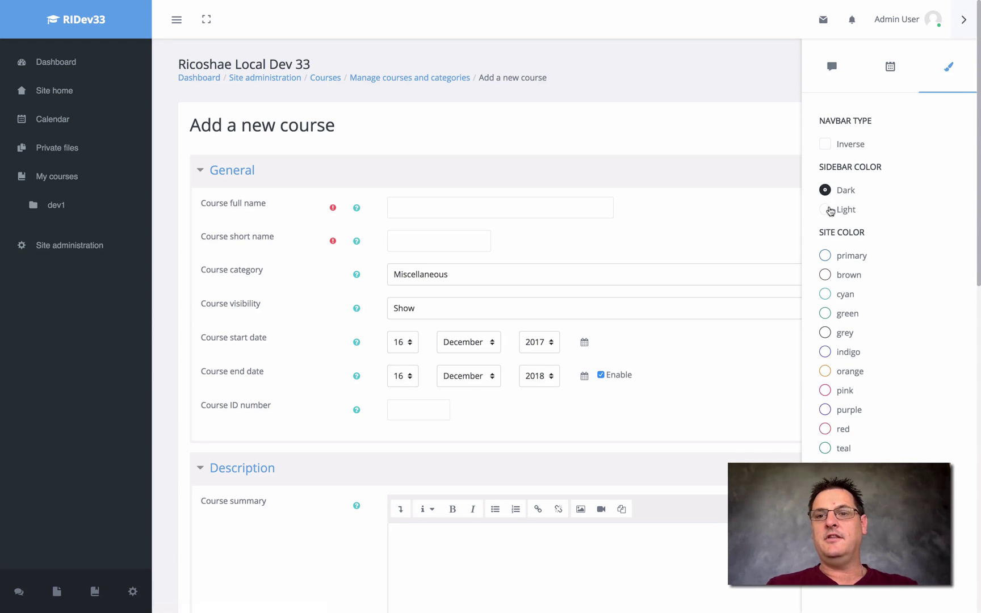
{"action": "left_click", "coordinate": [825, 211]}
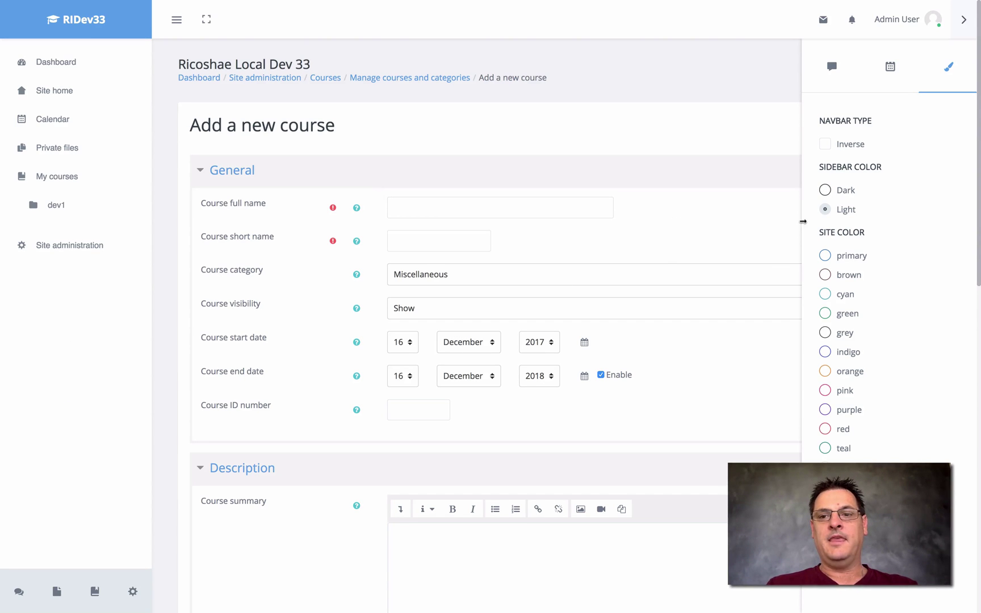
{"action": "left_click", "coordinate": [826, 256]}
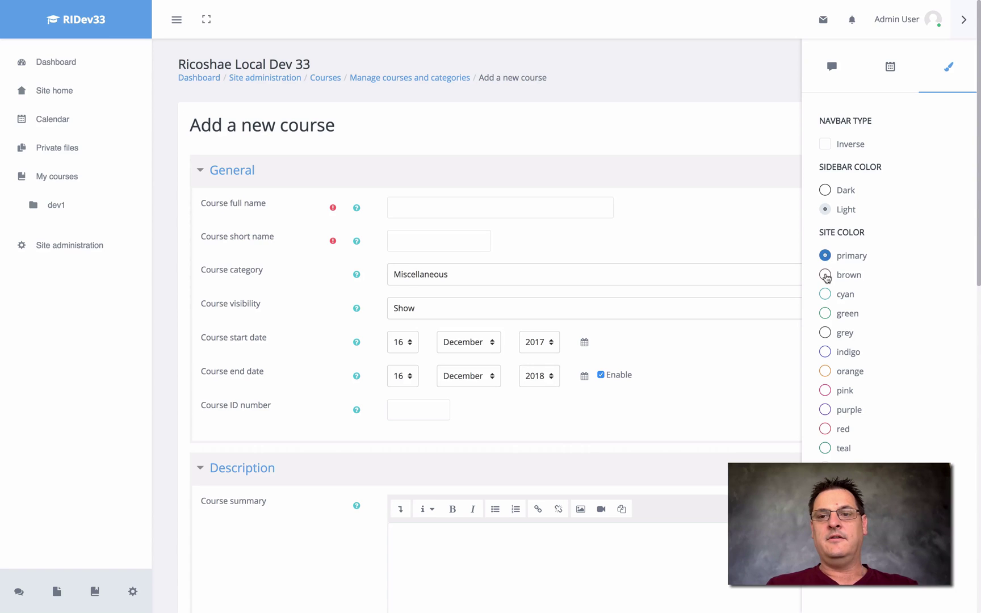
{"action": "left_click", "coordinate": [826, 274]}
{"action": "left_click", "coordinate": [826, 294]}
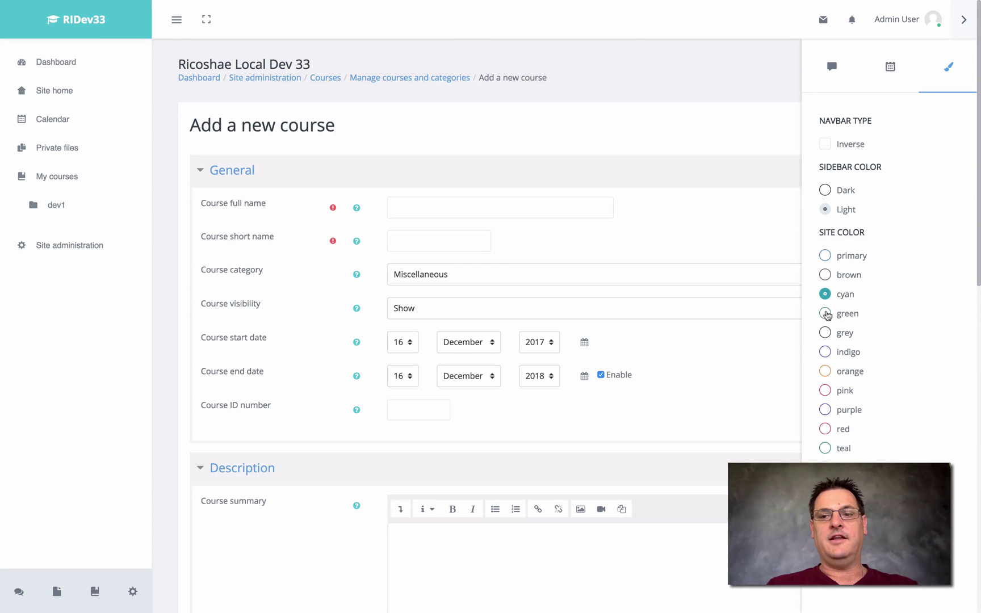
{"action": "left_click", "coordinate": [826, 314]}
{"action": "left_click", "coordinate": [826, 334]}
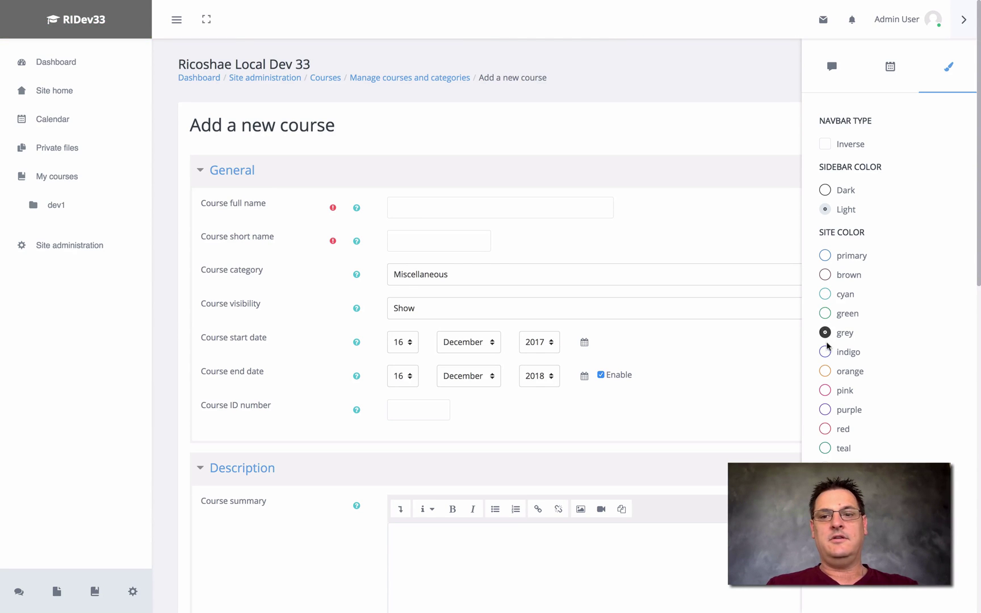
{"action": "left_click", "coordinate": [826, 352]}
{"action": "left_click", "coordinate": [826, 372]}
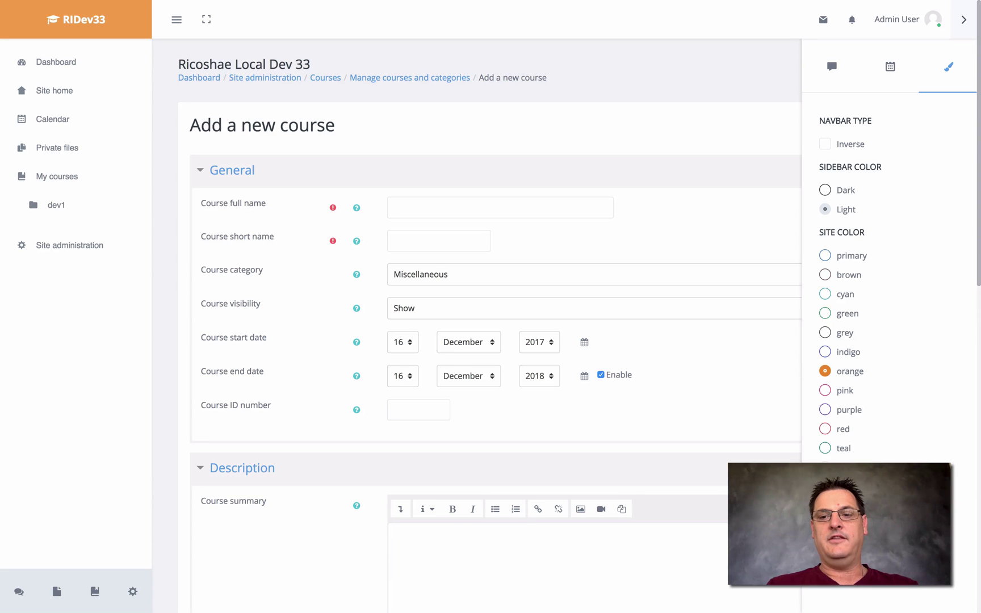
- Set the navbar type to Inverse and the sidebar colour to Dark
{"action": "left_click", "coordinate": [825, 144]}
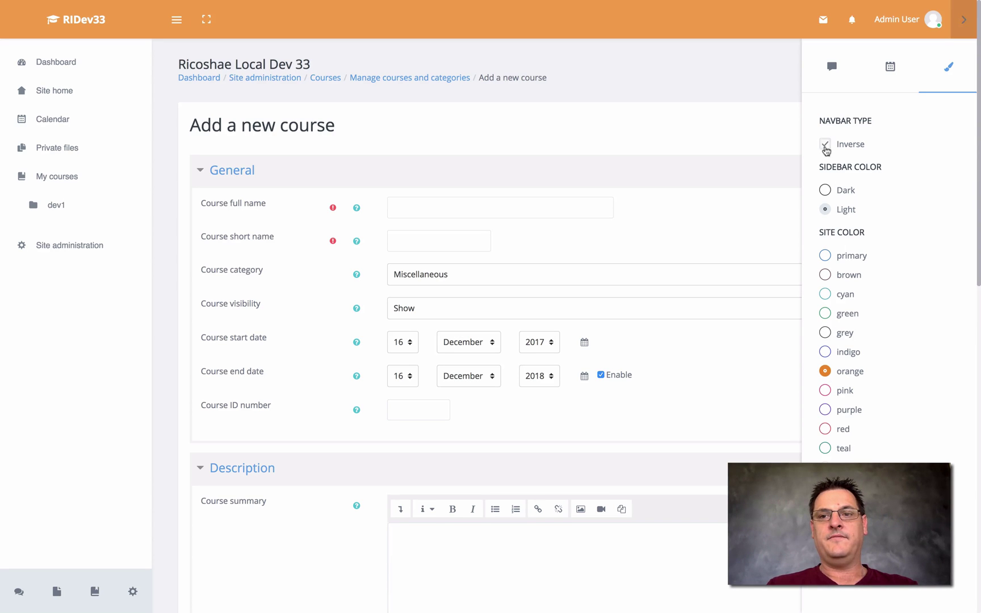
{"action": "left_click", "coordinate": [826, 191]}
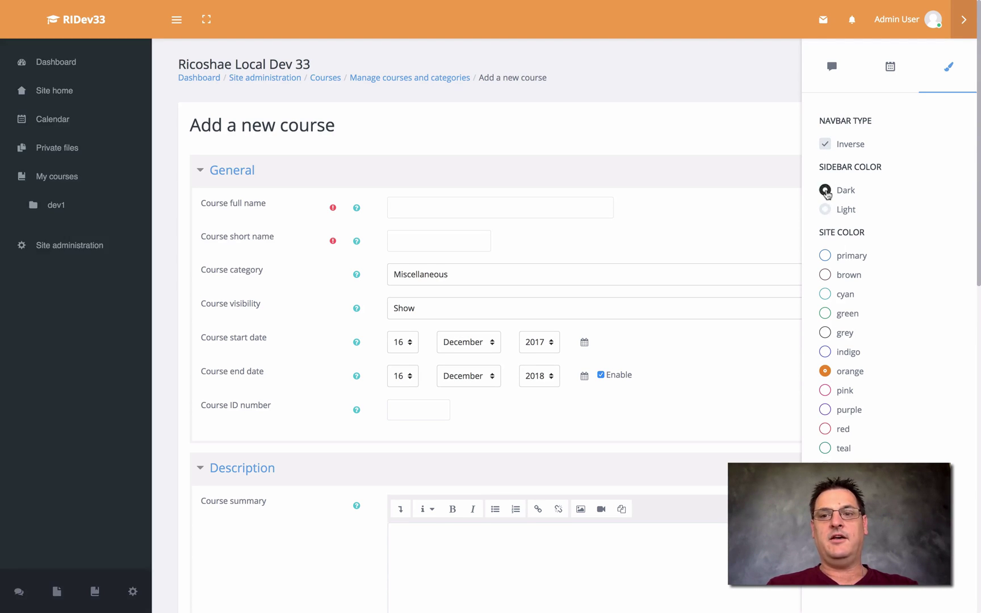
{"action": "left_click", "coordinate": [826, 146]}
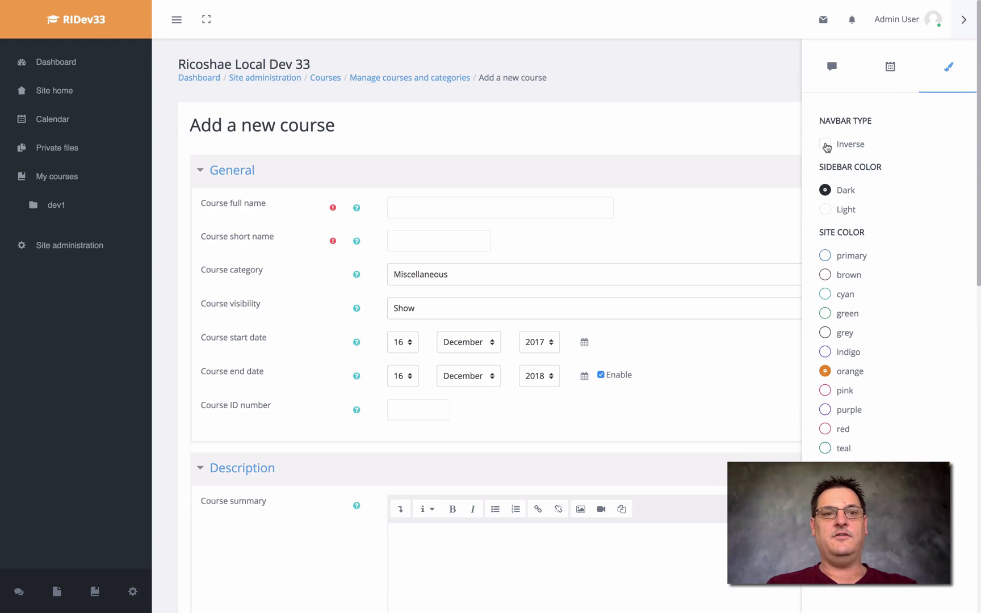
{"action": "left_click", "coordinate": [826, 145]}
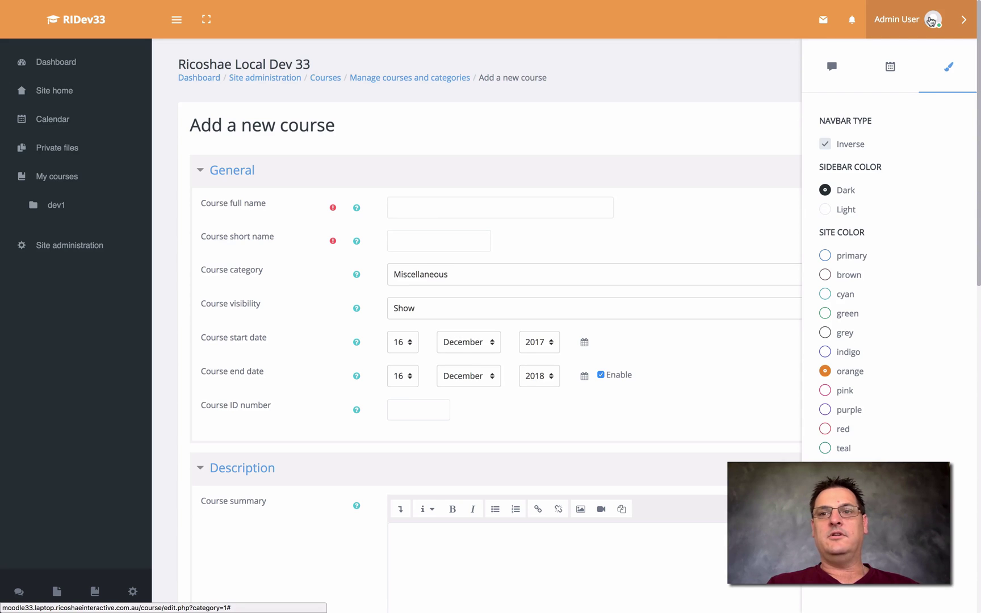
{"action": "left_click", "coordinate": [931, 21]}
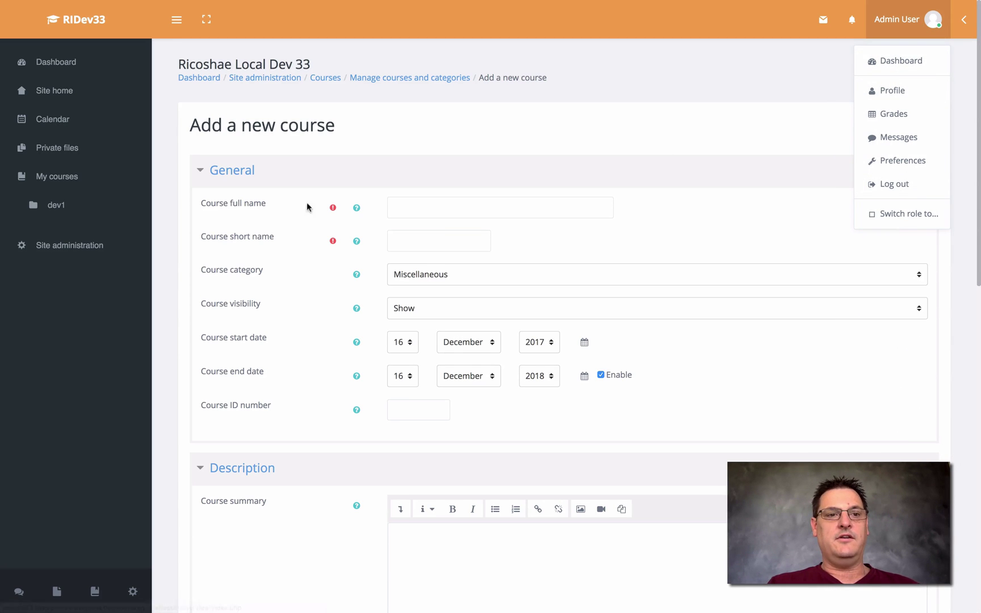
- Open the dev1 course, dismiss the licence alert, and open Topic 1's Test 1 activity
{"action": "left_click", "coordinate": [71, 315]}
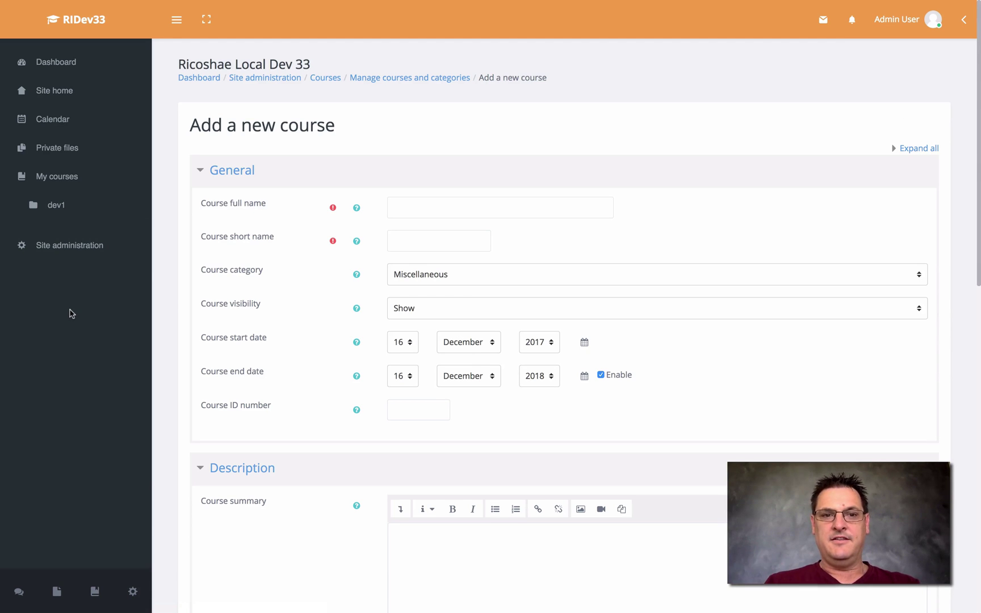
{"action": "left_click", "coordinate": [55, 206]}
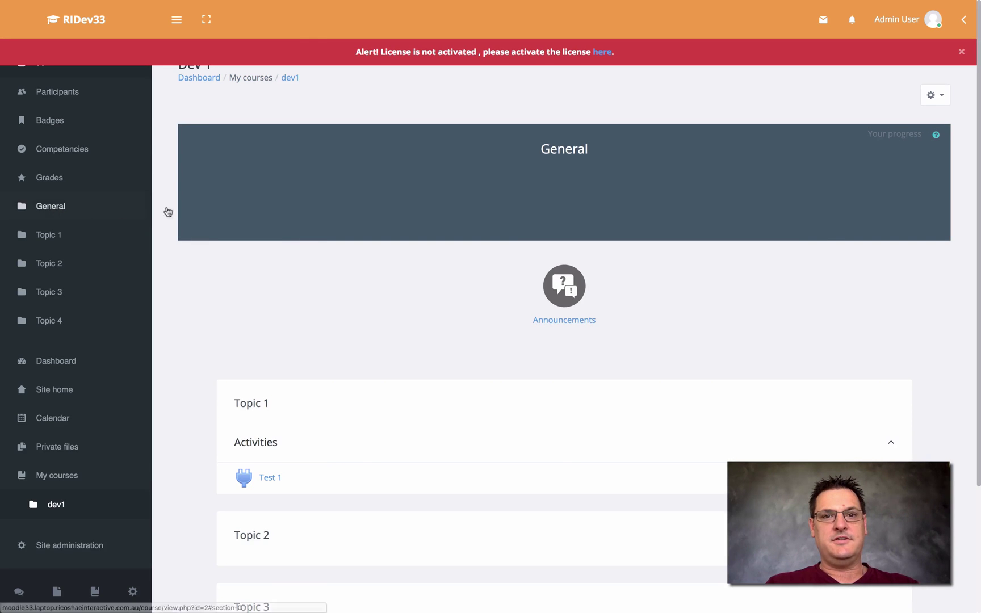
{"action": "left_click", "coordinate": [959, 53]}
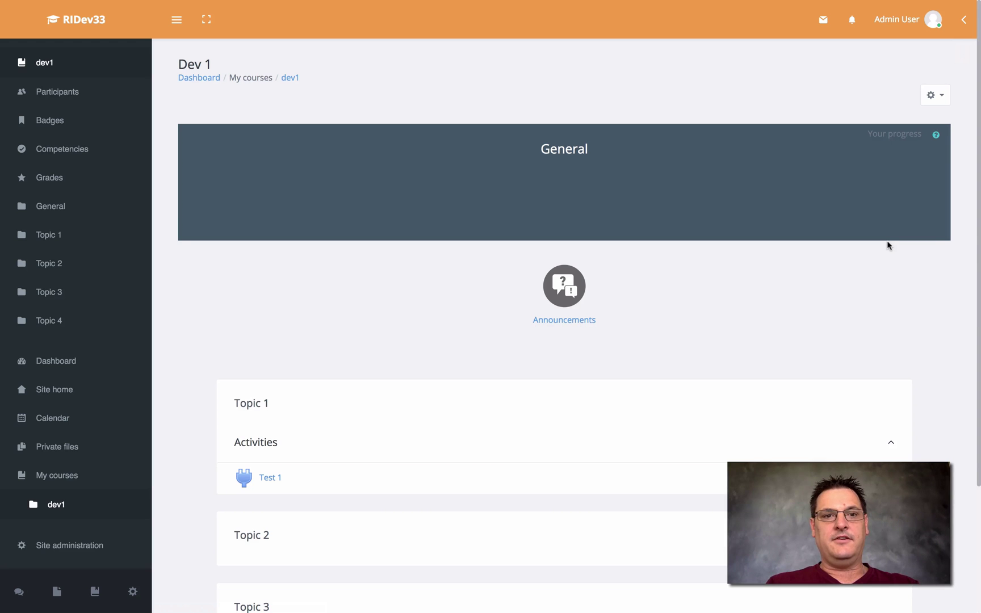
{"action": "scroll", "coordinate": [834, 308], "scroll_direction": "down", "scroll_amount": 3}
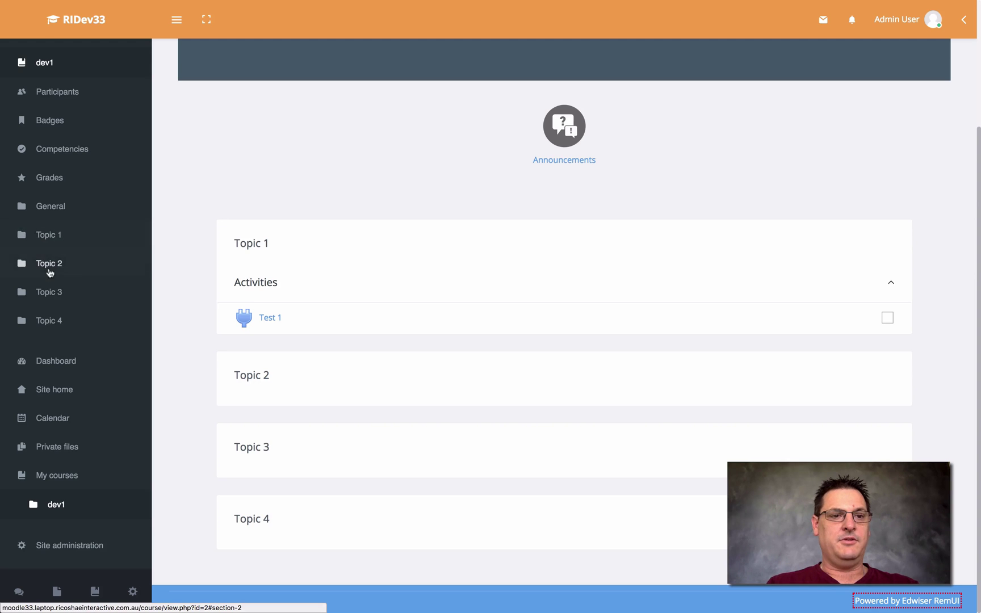
{"action": "left_click", "coordinate": [270, 318]}
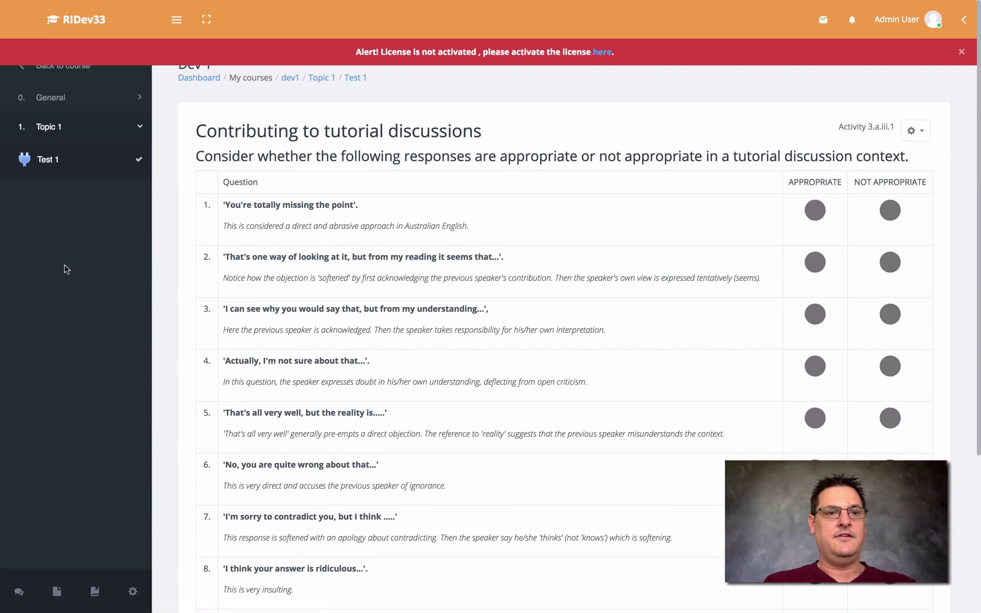
- Dismiss the licence alert and toggle the General and Topic 1 outline sections, leaving Test 1 listed
{"action": "left_click", "coordinate": [963, 53]}
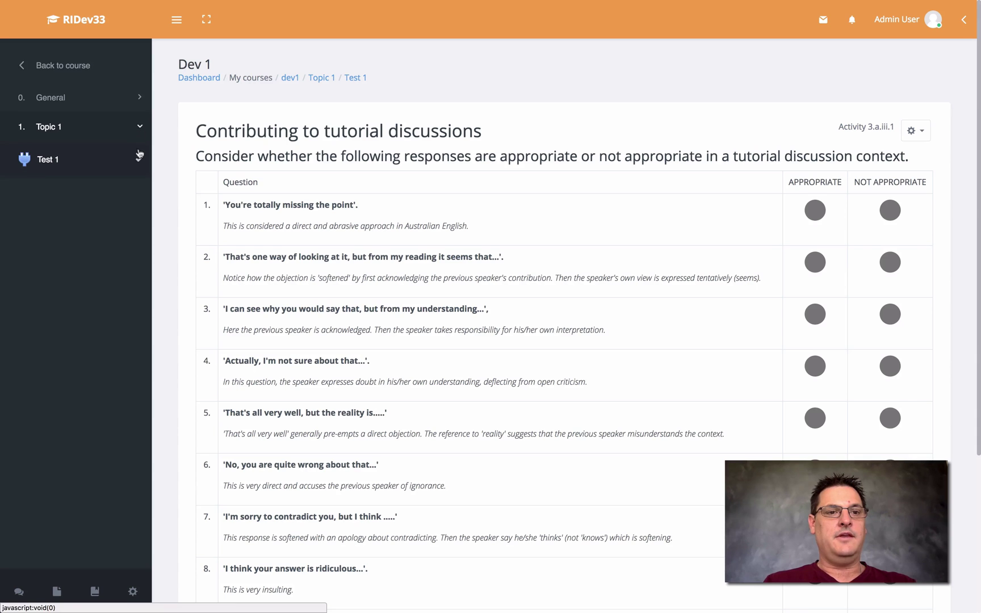
{"action": "left_click", "coordinate": [139, 126]}
{"action": "left_click", "coordinate": [139, 99]}
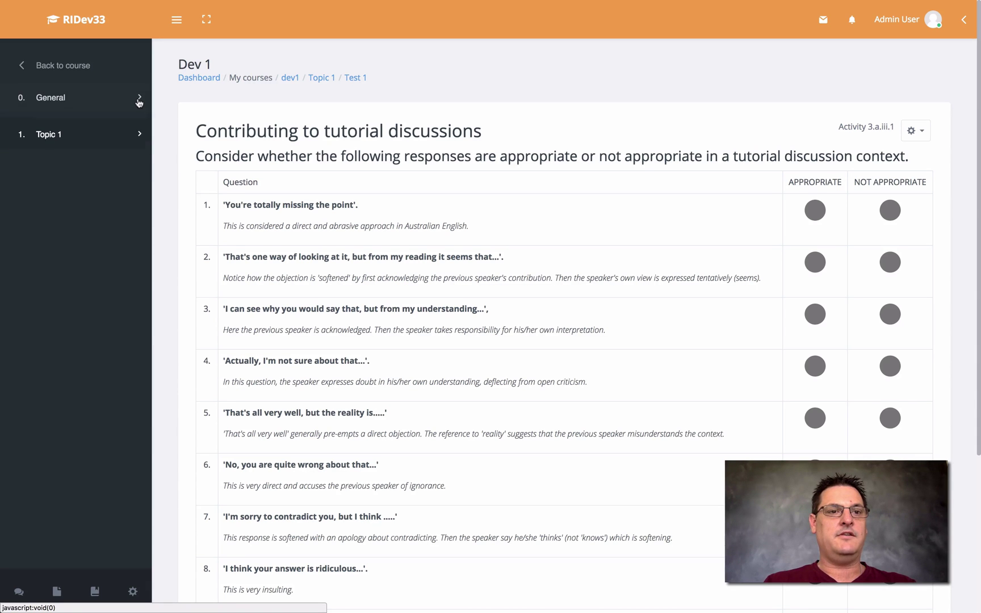
{"action": "left_click", "coordinate": [140, 163]}
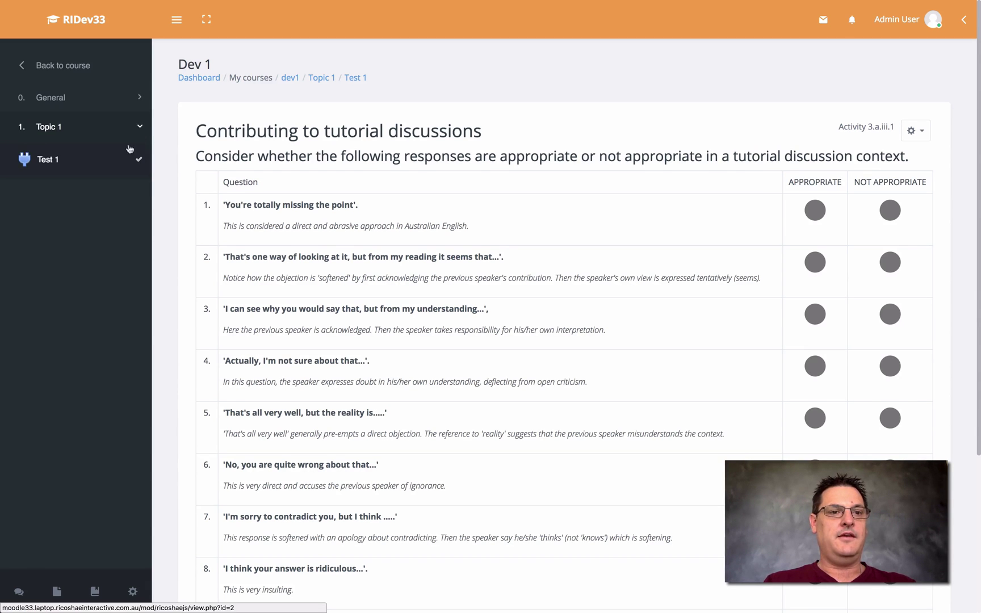
{"action": "left_click", "coordinate": [139, 99]}
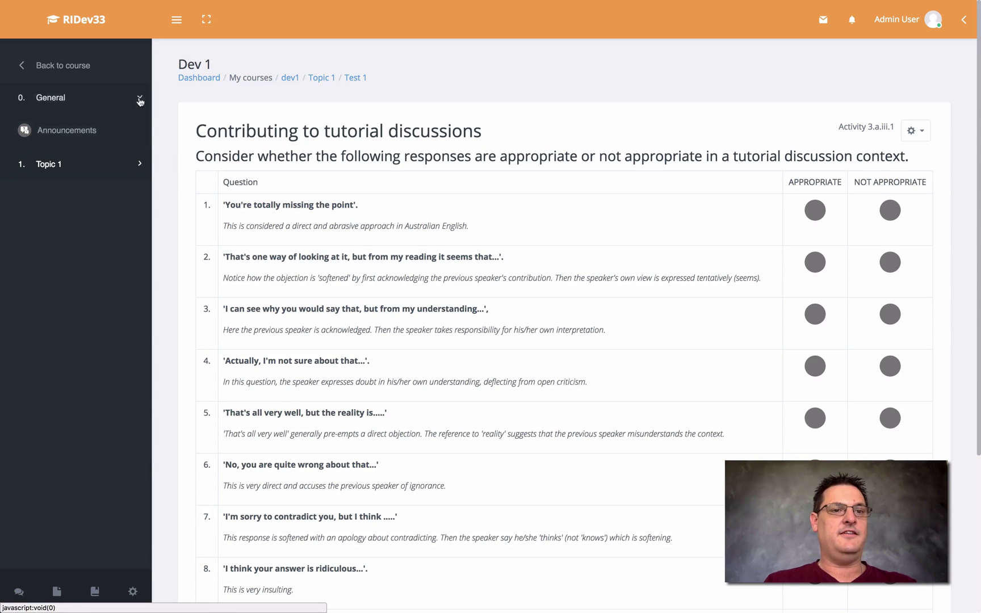
{"action": "left_click", "coordinate": [140, 164]}
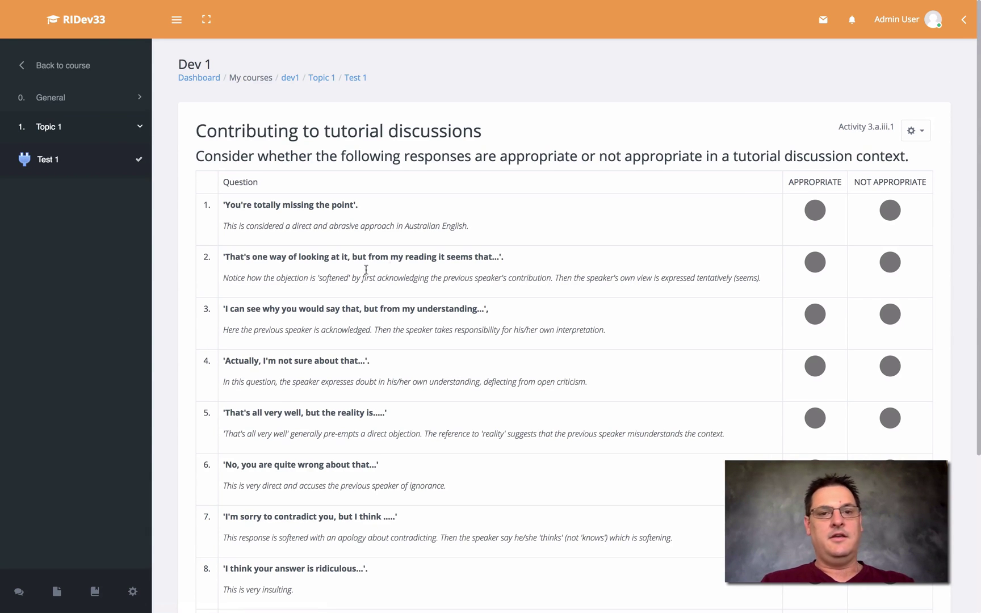
- Answer the four Test 1 questions: 1, 3 and 4 appropriate, 2 not appropriate
{"action": "left_click", "coordinate": [822, 215]}
{"action": "left_click", "coordinate": [894, 267]}
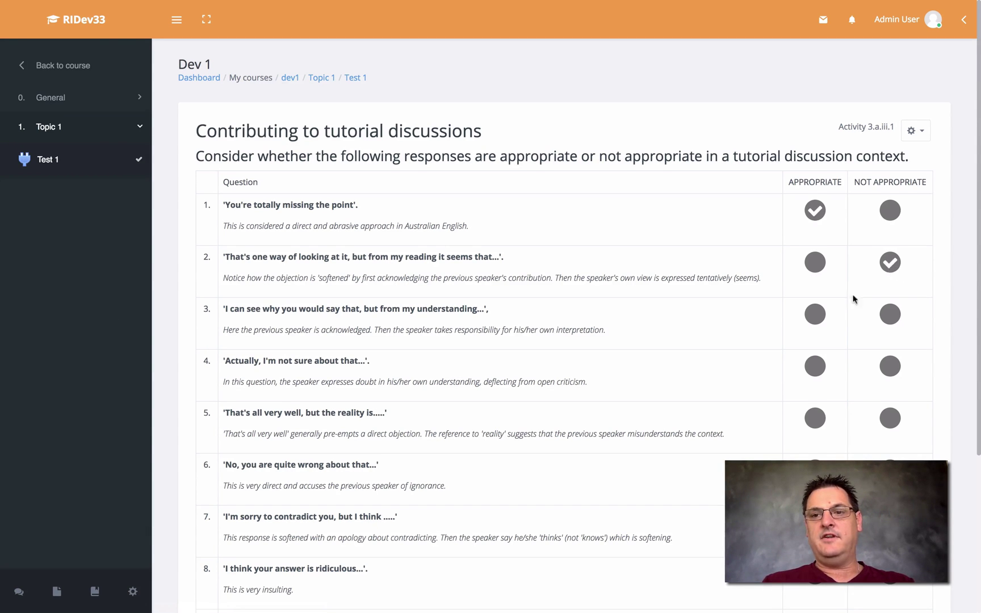
{"action": "left_click", "coordinate": [821, 316]}
{"action": "left_click", "coordinate": [817, 369]}
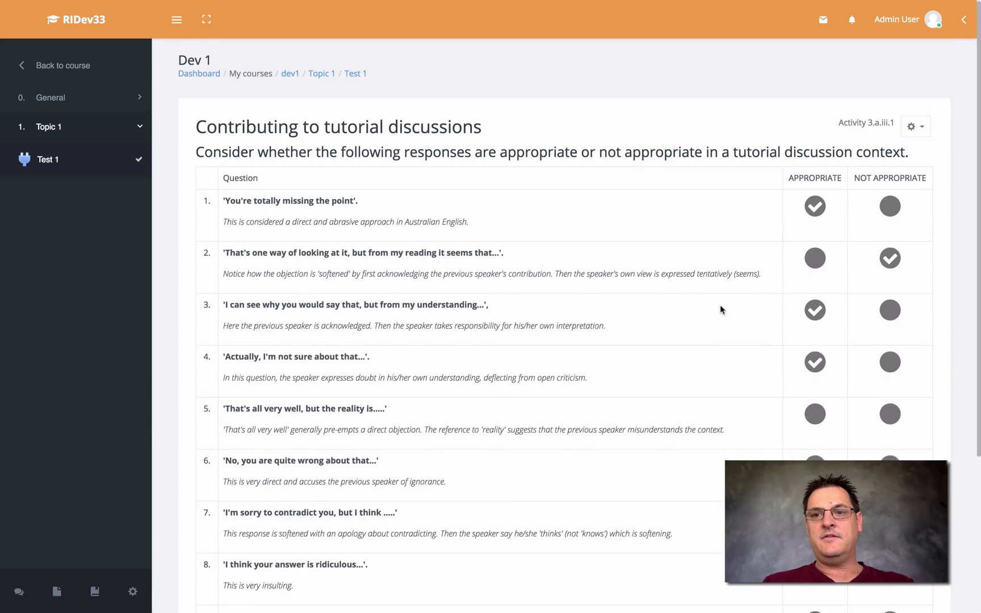
{"action": "scroll", "coordinate": [720, 305], "scroll_direction": "down", "scroll_amount": 5}
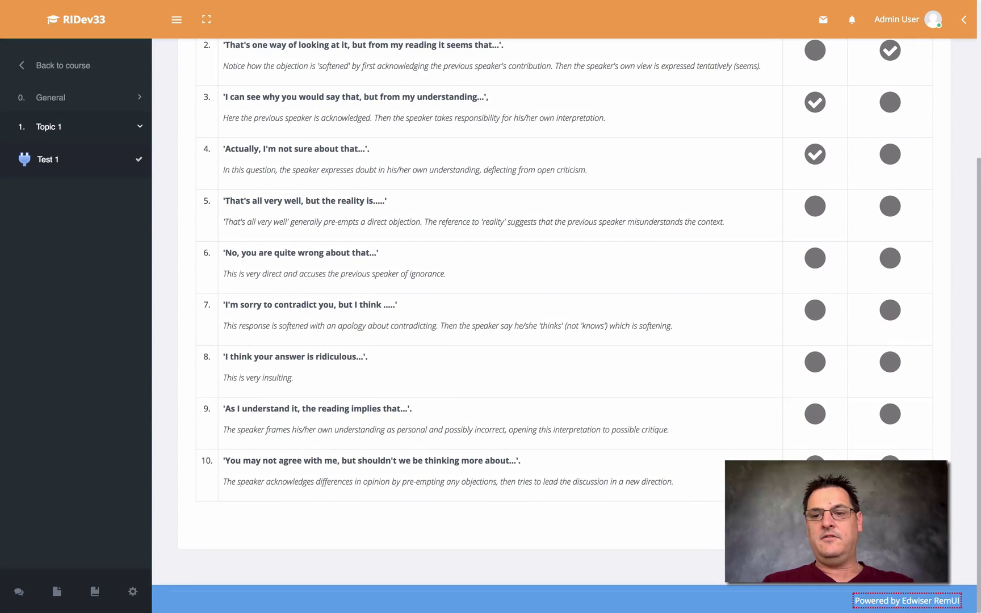
{"action": "scroll", "coordinate": [756, 431], "scroll_direction": "up", "scroll_amount": 5}
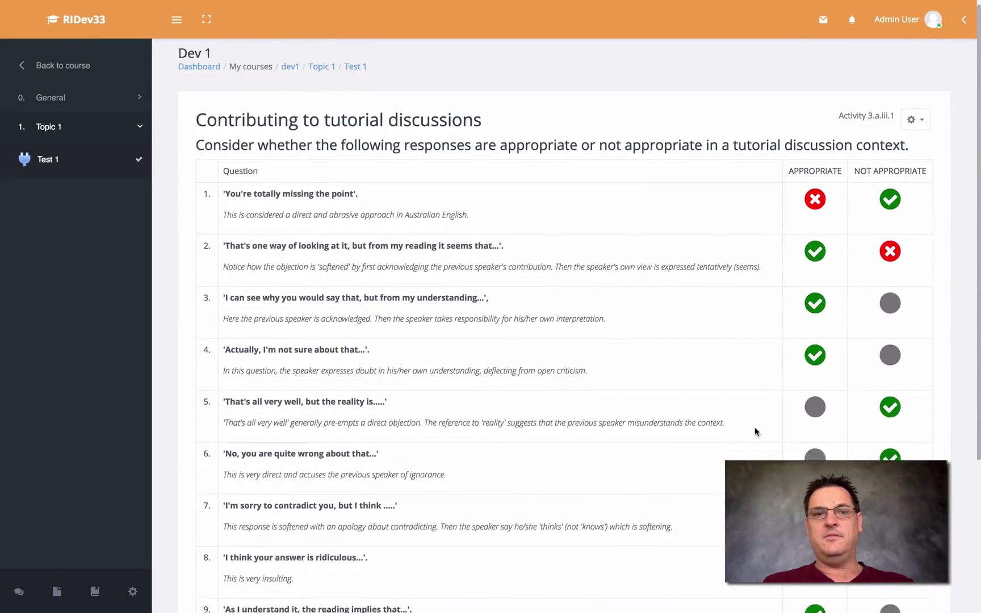
{"action": "scroll", "coordinate": [756, 431], "scroll_direction": "down", "scroll_amount": 5}
{"action": "scroll", "coordinate": [755, 432], "scroll_direction": "up", "scroll_amount": 5}
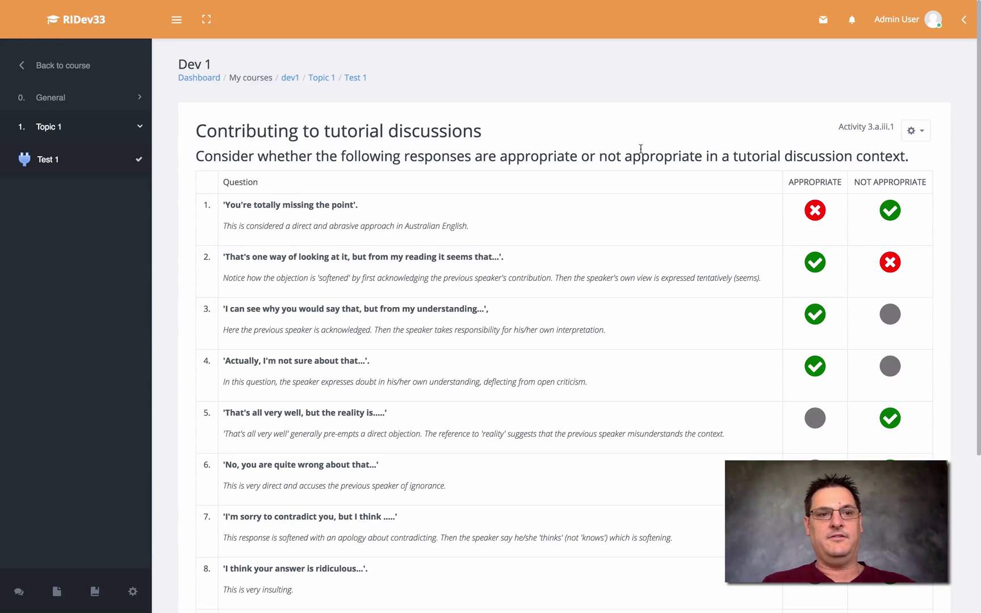
- Reload Test 1 from the Topic 1 section in the left drawer to clear the answers
{"action": "left_click", "coordinate": [140, 128]}
{"action": "left_click", "coordinate": [140, 129]}
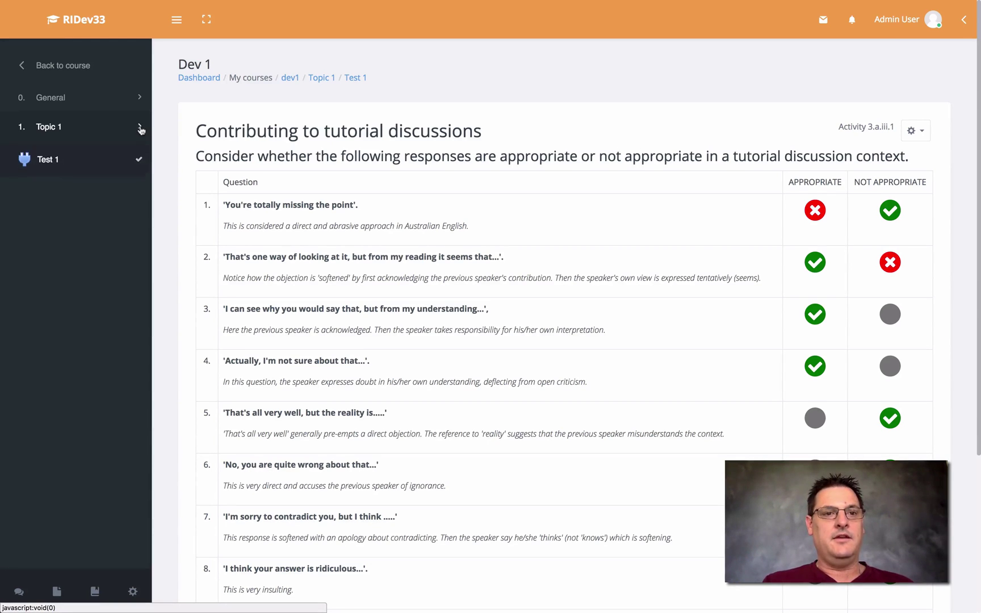
{"action": "left_click", "coordinate": [140, 162]}
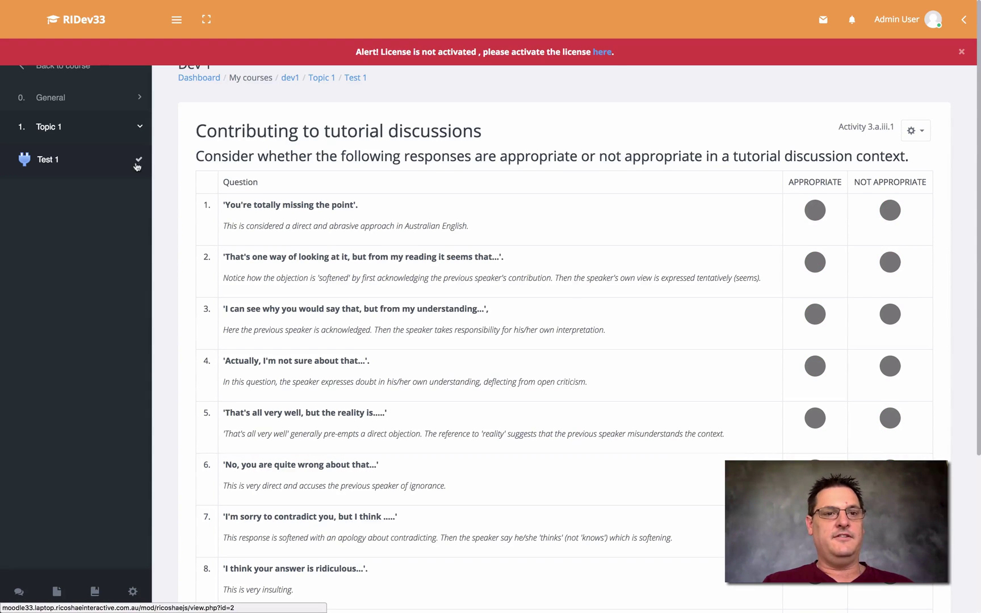
{"action": "mouse_move", "coordinate": [971, 2]}
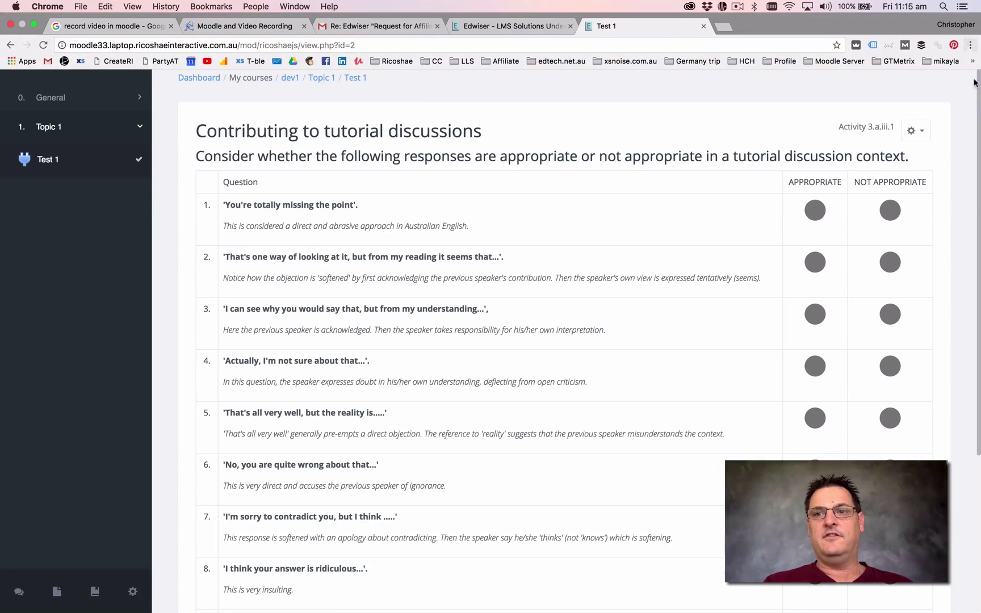
{"action": "scroll", "coordinate": [655, 245], "scroll_direction": "down", "scroll_amount": 5}
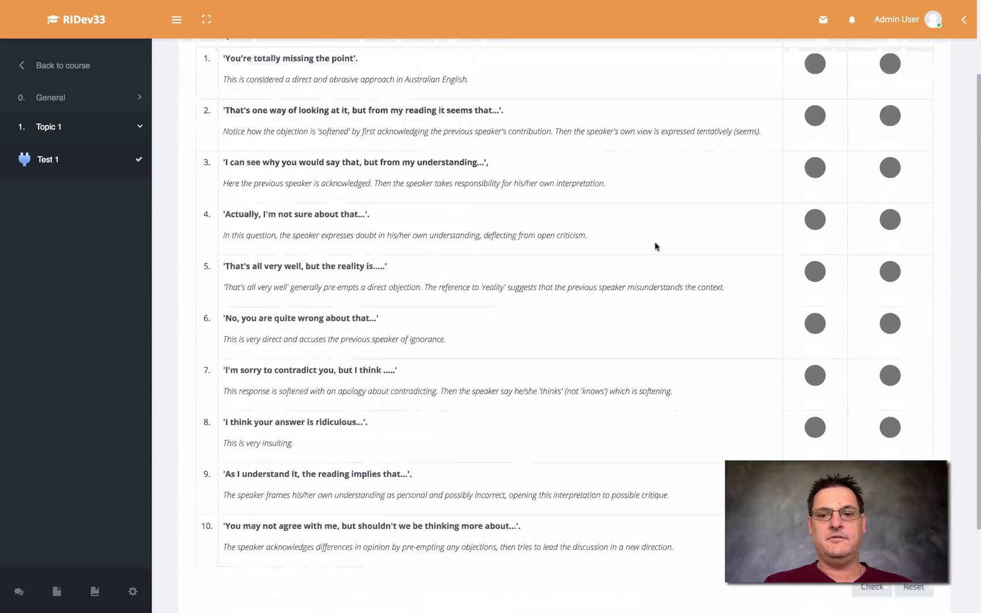
{"action": "scroll", "coordinate": [654, 244], "scroll_direction": "down", "scroll_amount": 2}
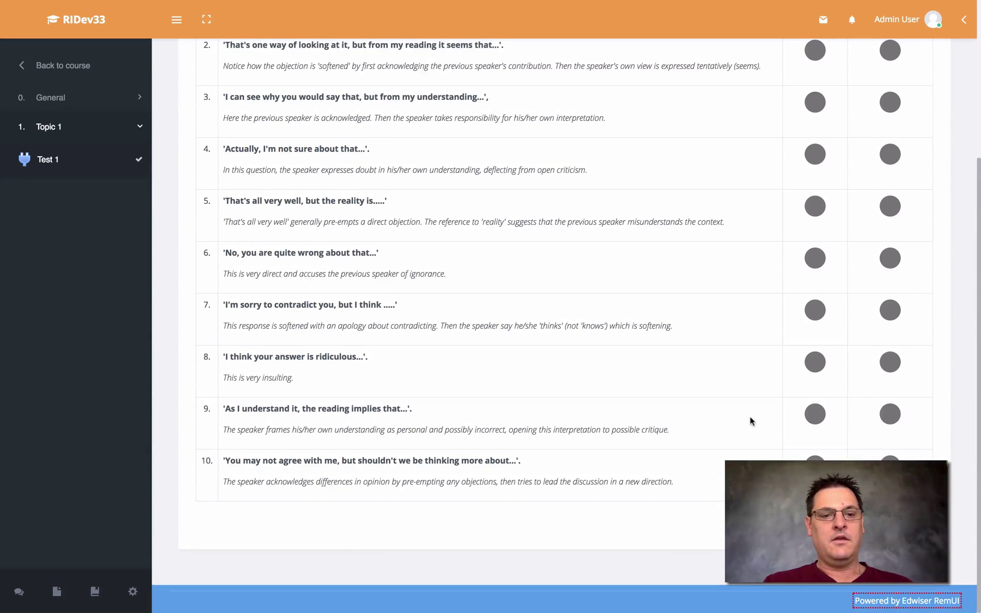
{"action": "scroll", "coordinate": [750, 421], "scroll_direction": "up", "scroll_amount": 7}
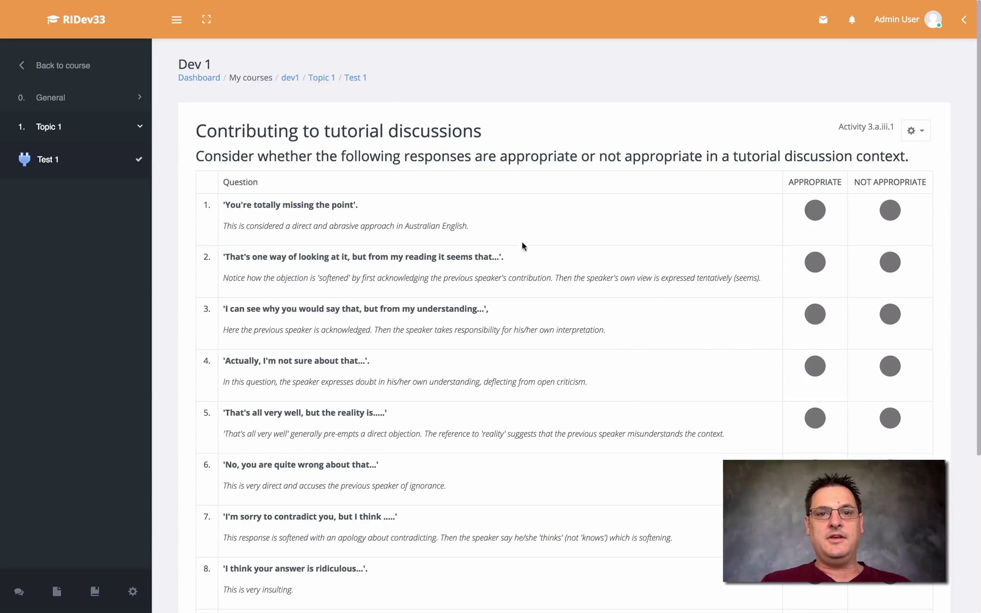
{"action": "scroll", "coordinate": [458, 153], "scroll_direction": "down", "scroll_amount": 7}
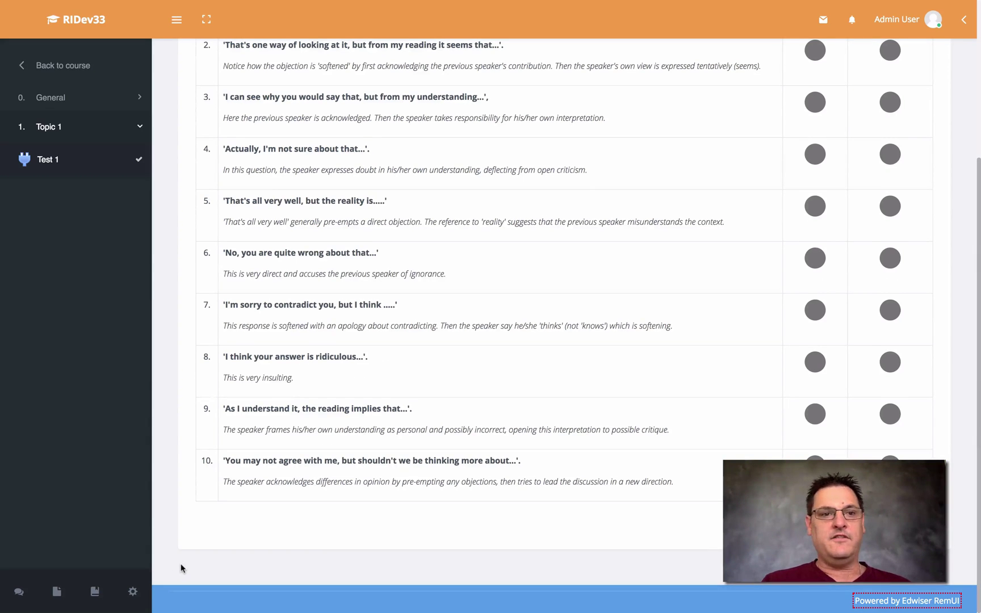
{"action": "scroll", "coordinate": [182, 565], "scroll_direction": "up", "scroll_amount": 7}
{"action": "scroll", "coordinate": [181, 563], "scroll_direction": "down", "scroll_amount": 7}
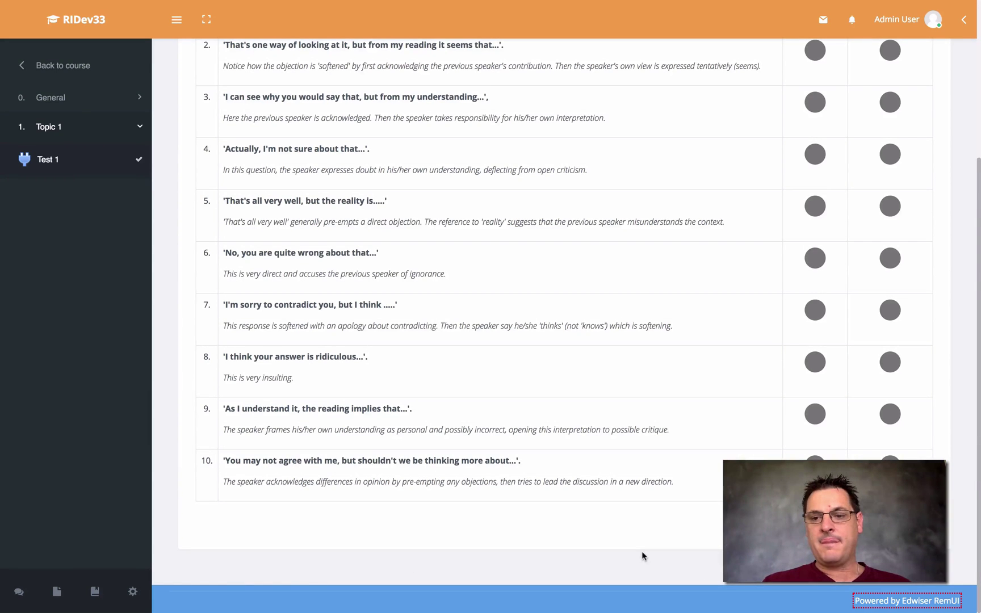
{"action": "scroll", "coordinate": [512, 548], "scroll_direction": "up", "scroll_amount": 4}
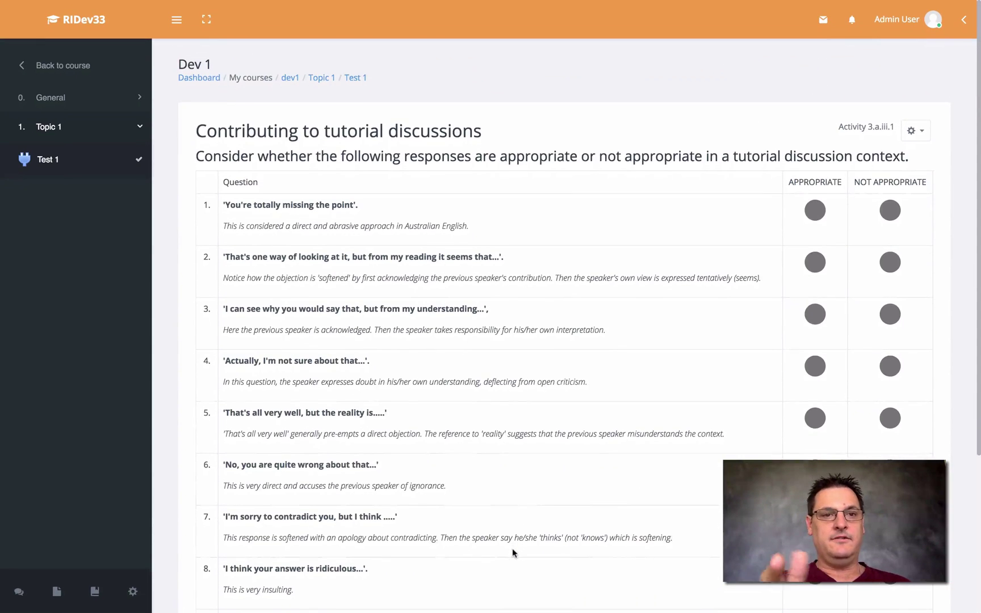
{"action": "scroll", "coordinate": [512, 549], "scroll_direction": "down", "scroll_amount": 4}
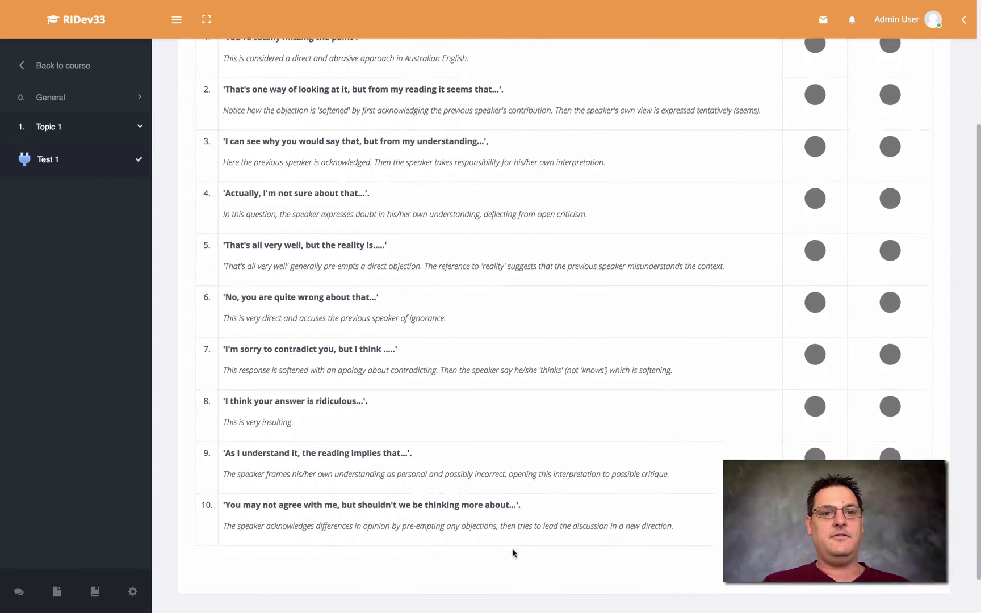